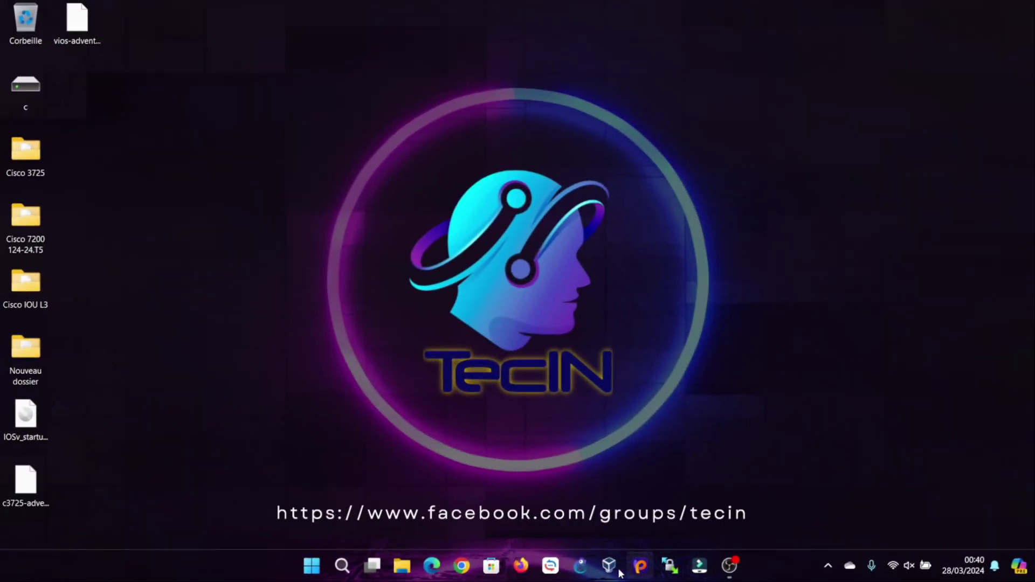
Launch GNS3 and create a blank project named "new project" in the default projects location
click(579, 566)
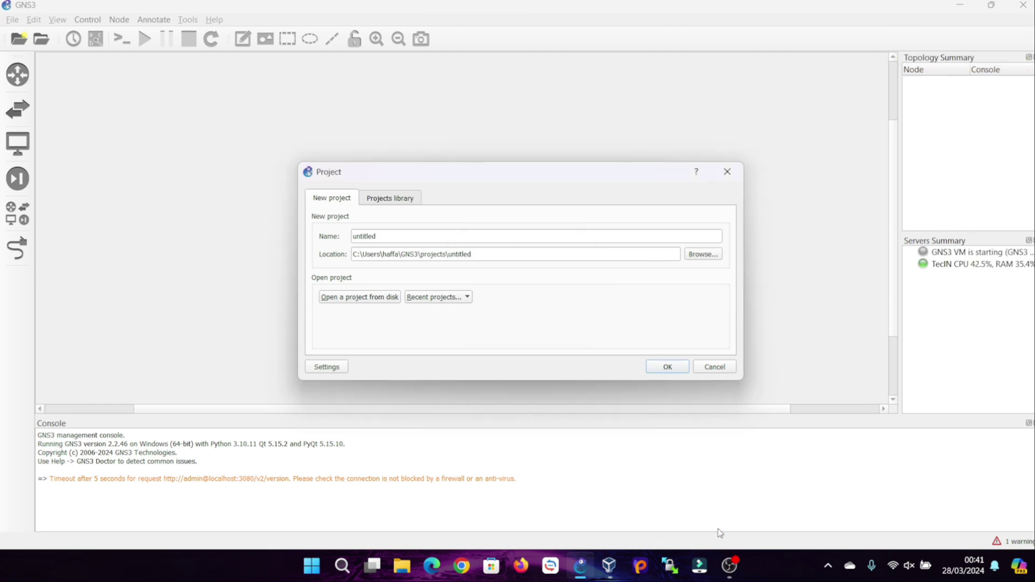
click(927, 251)
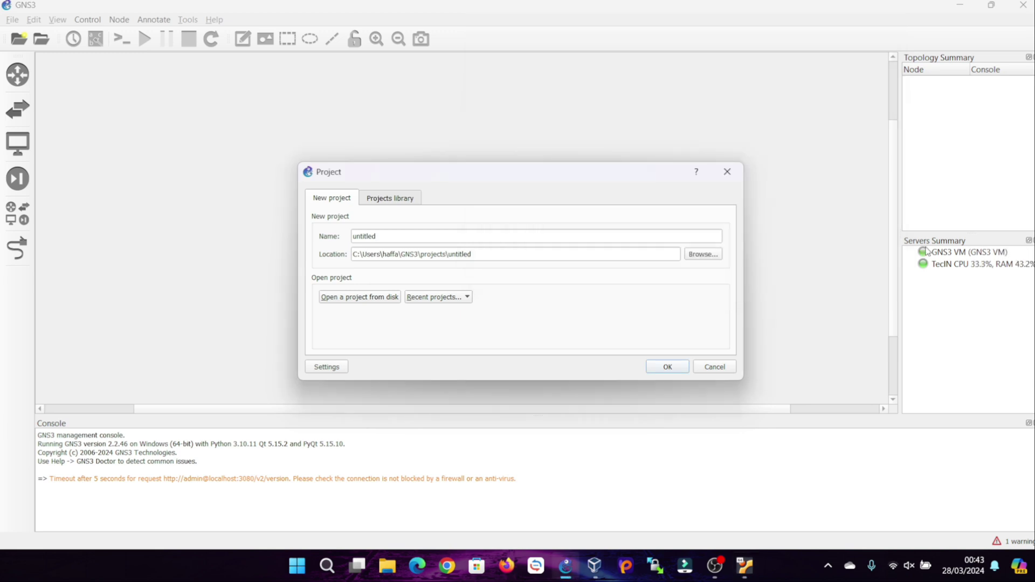
double_click(364, 236)
text(new project)
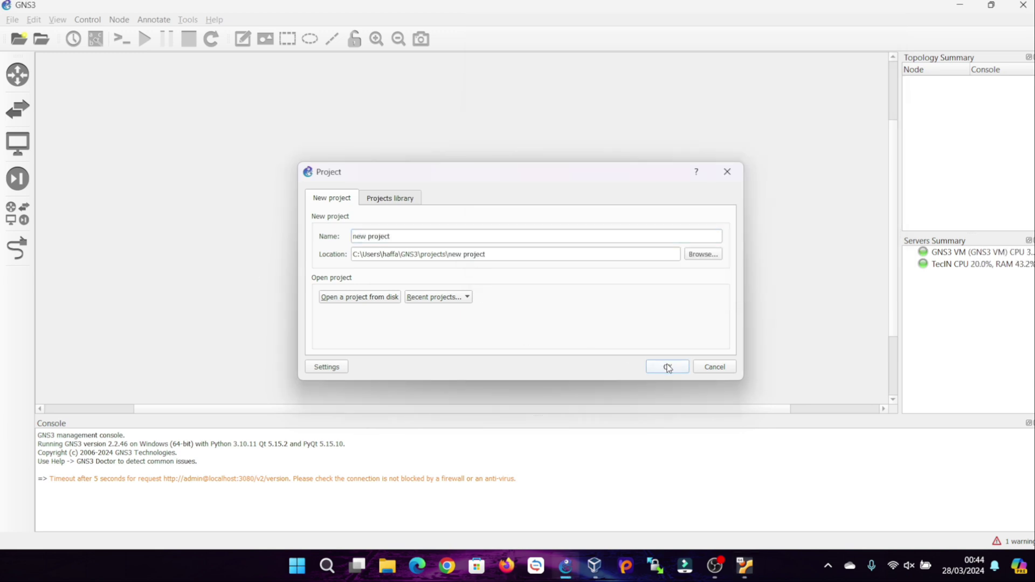
click(667, 367)
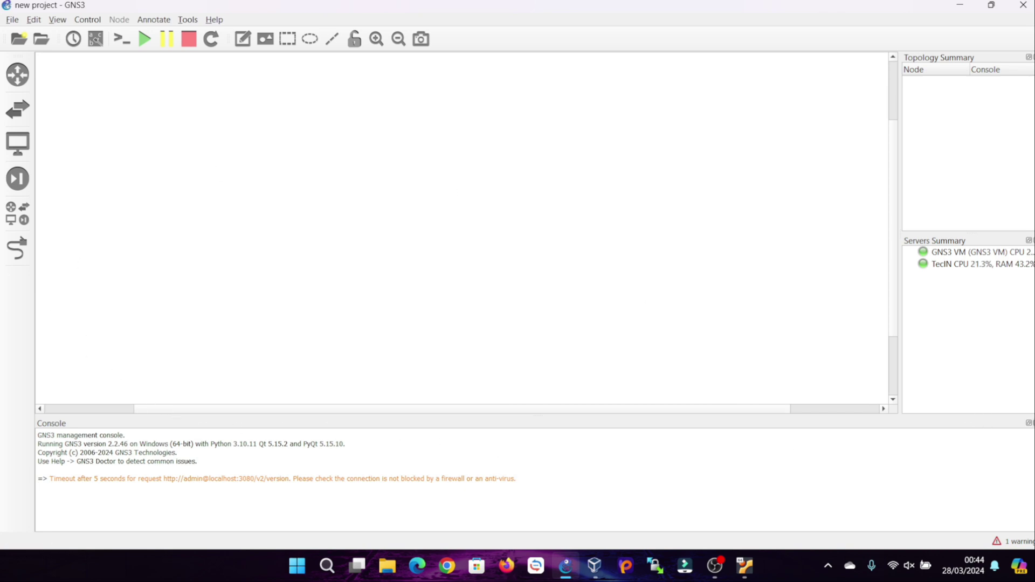
Start a new device template from the router devices, choosing to create it manually
click(18, 74)
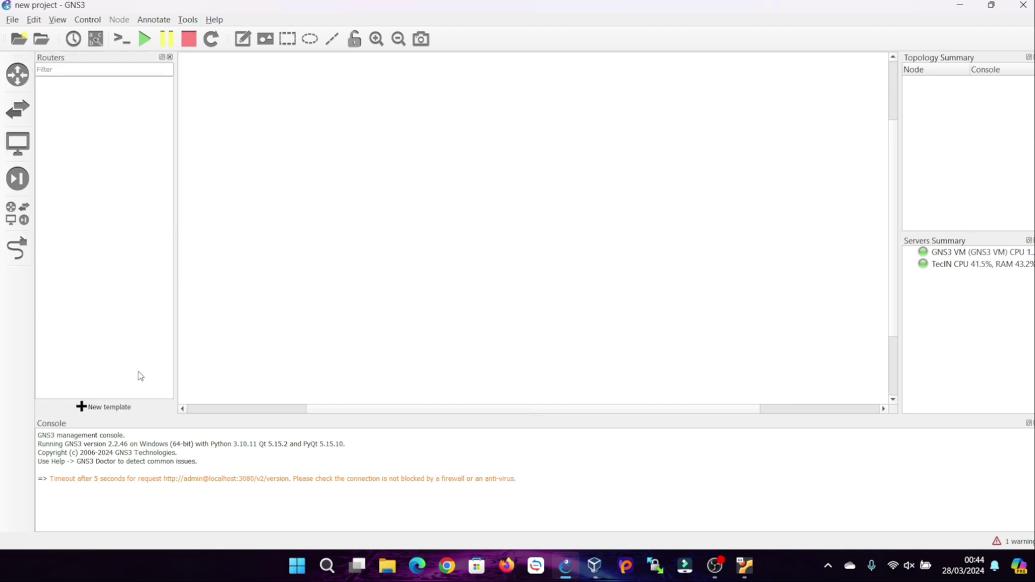
click(124, 407)
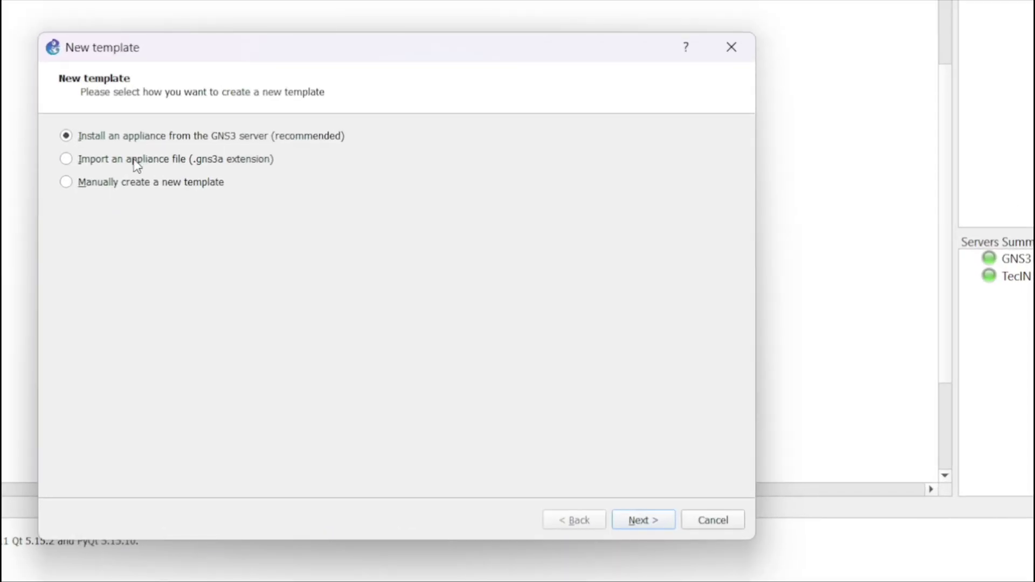
click(211, 222)
click(133, 185)
click(647, 520)
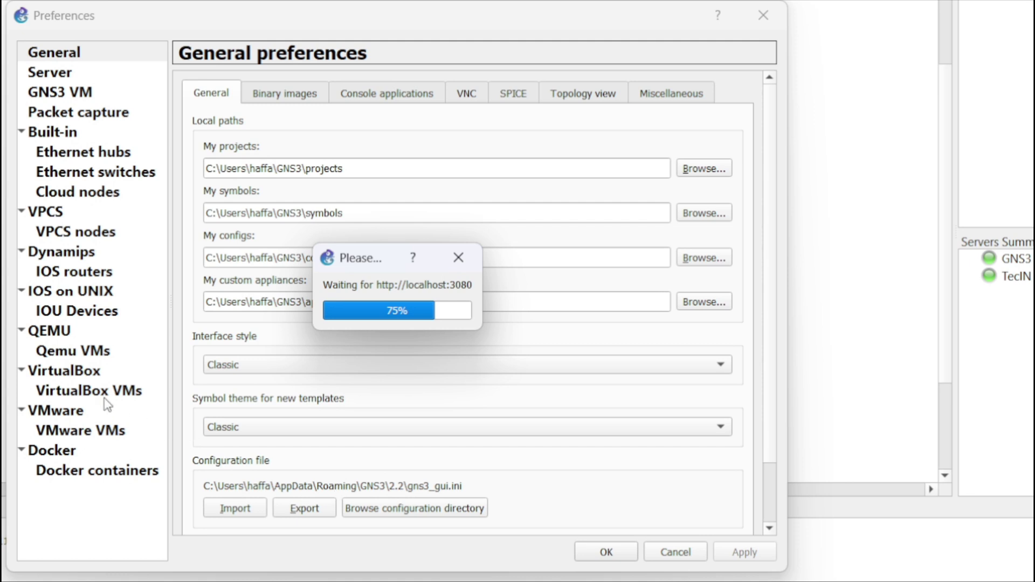
Add a VirtualBox VM template run on the local computer from the Kali-Linux-2022.2-virtualbox-amd64 machine
click(70, 392)
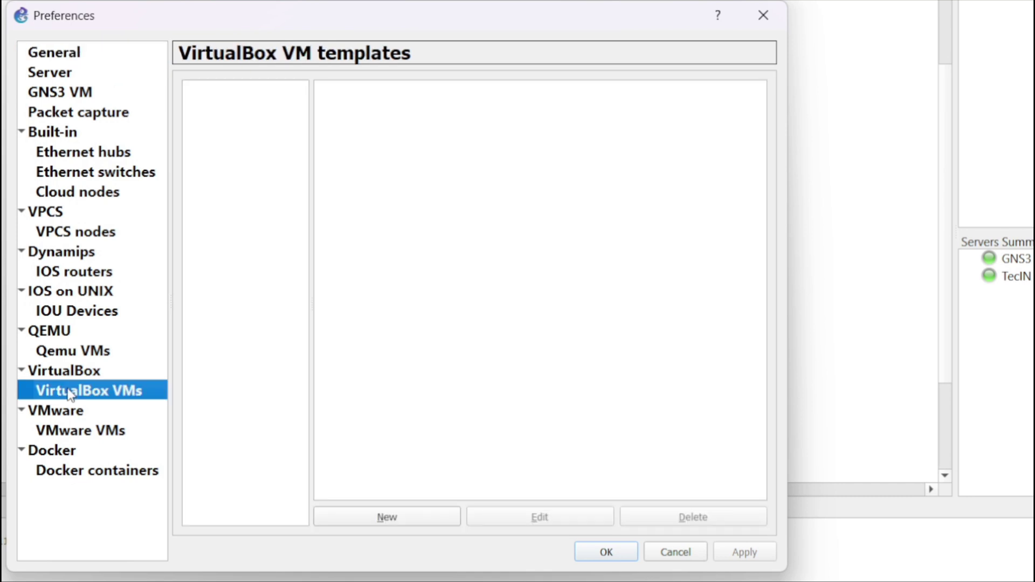
click(382, 518)
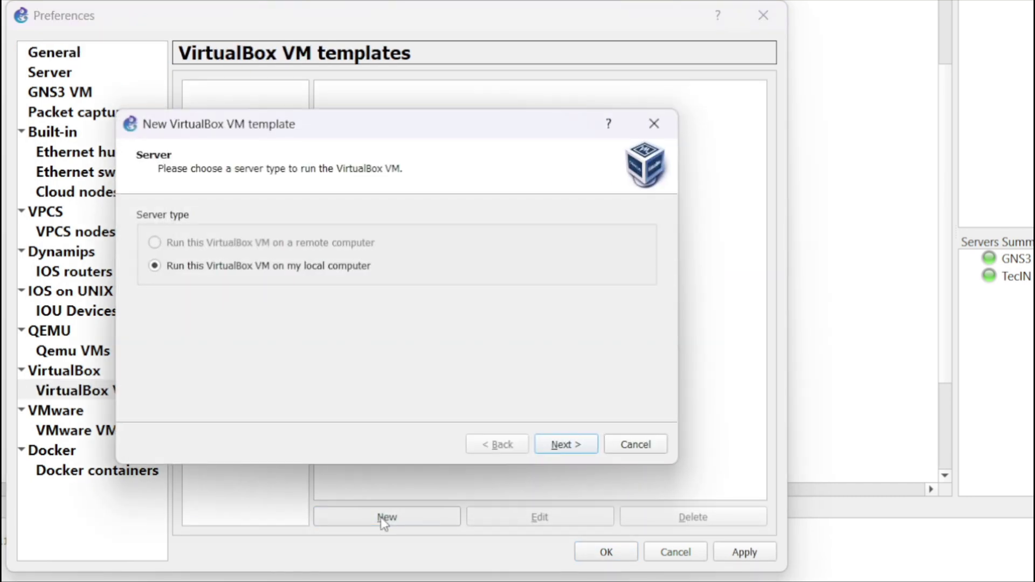
click(559, 446)
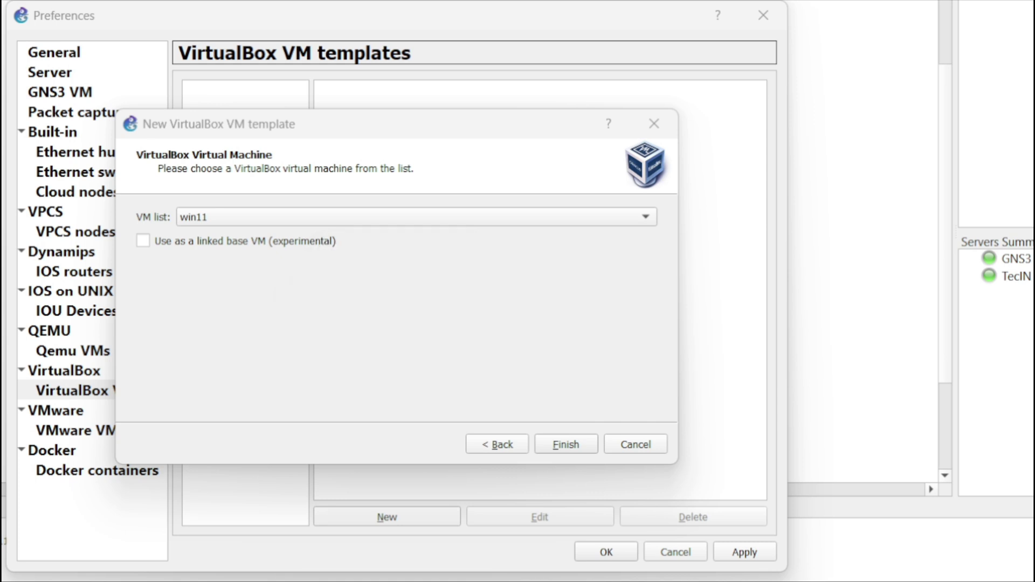
click(204, 217)
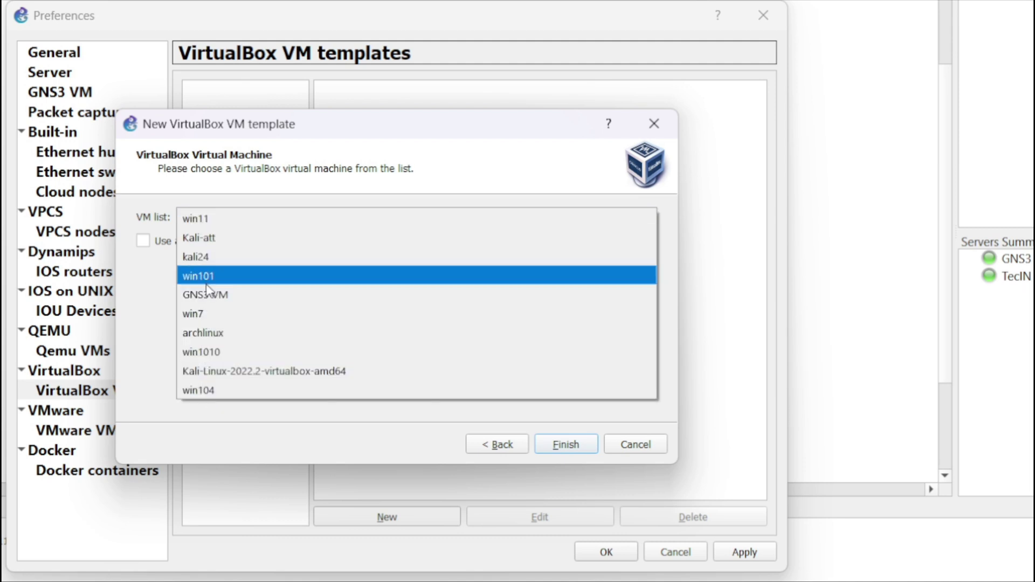
click(224, 371)
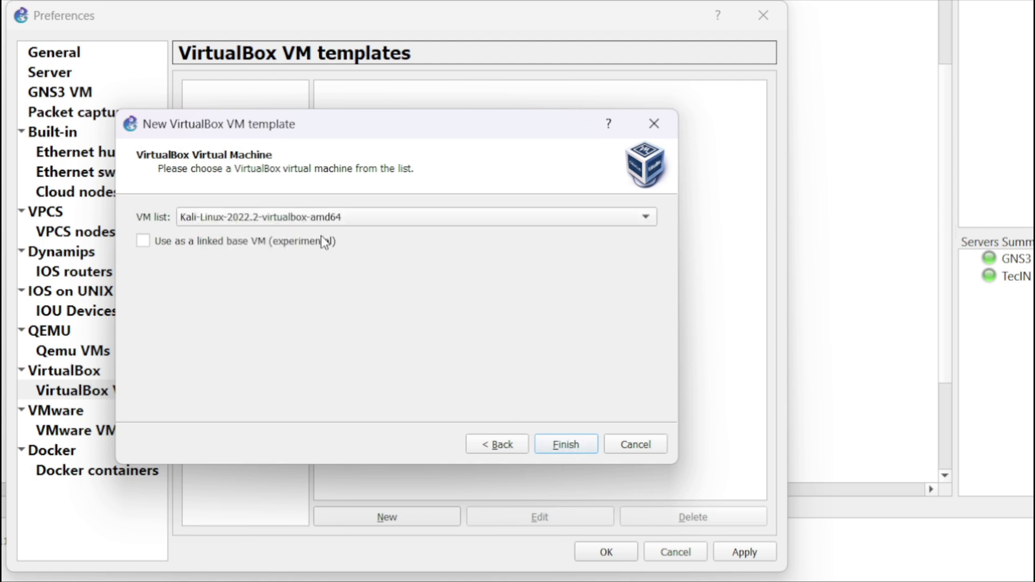
click(566, 445)
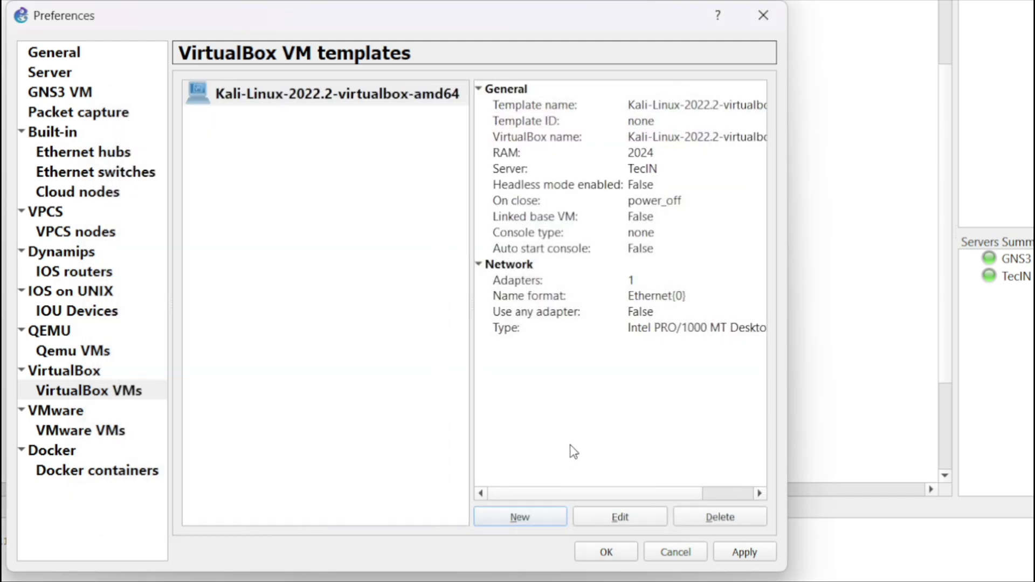
Allow GNS3 to use any configured VirtualBox adapter in the Kali template's network settings, and apply the preferences
click(623, 516)
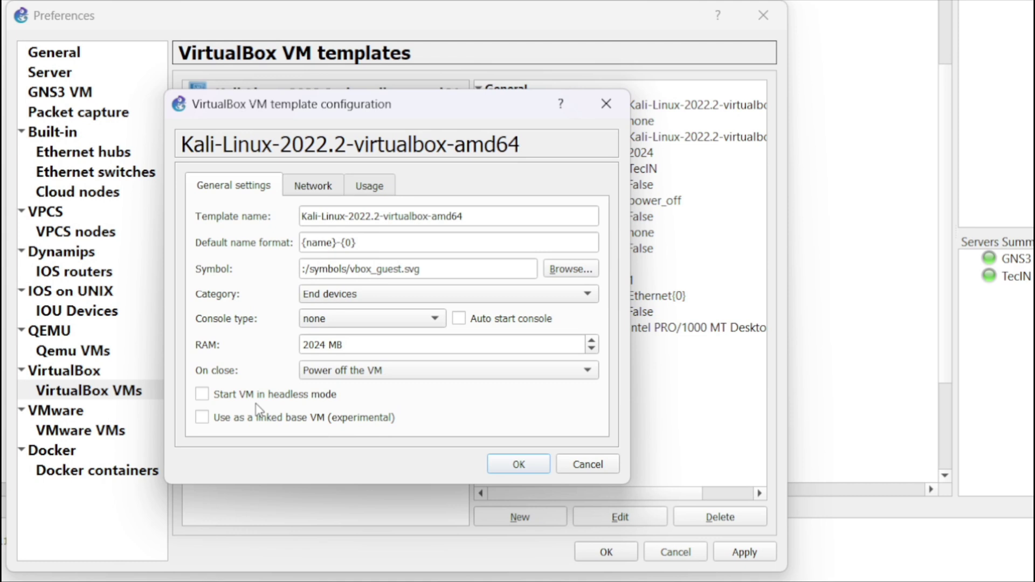
click(299, 189)
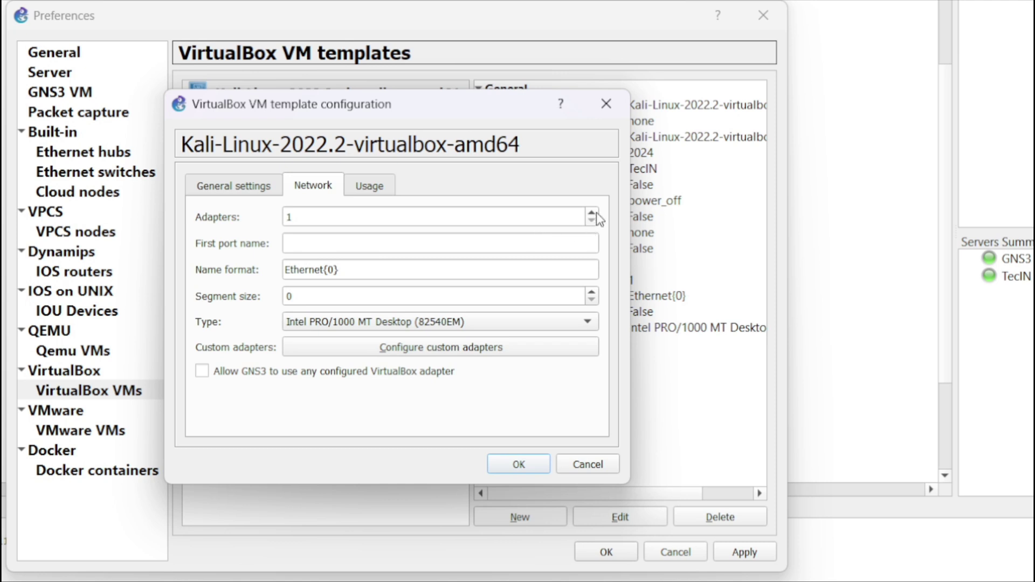
click(233, 374)
click(519, 466)
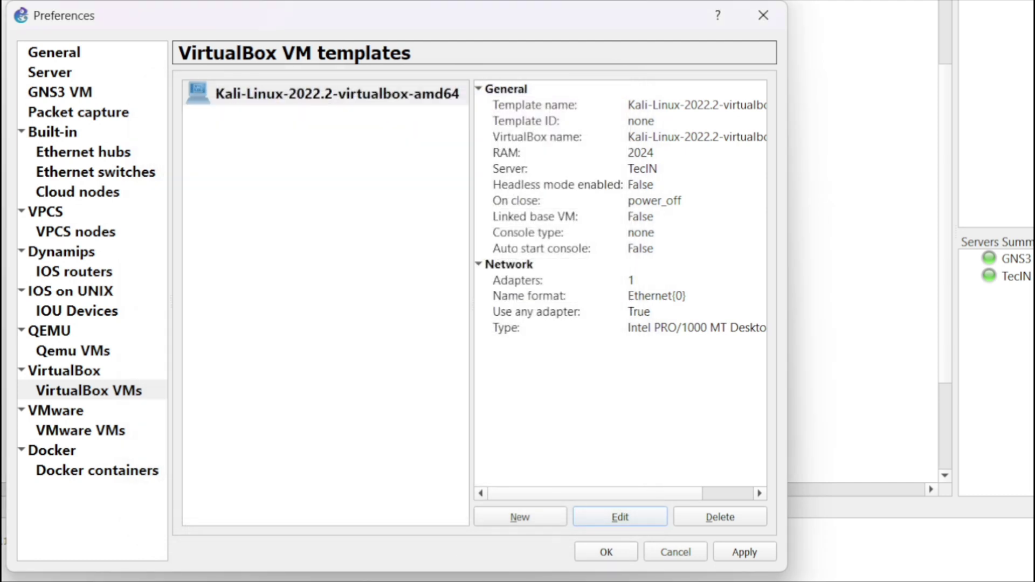
click(742, 552)
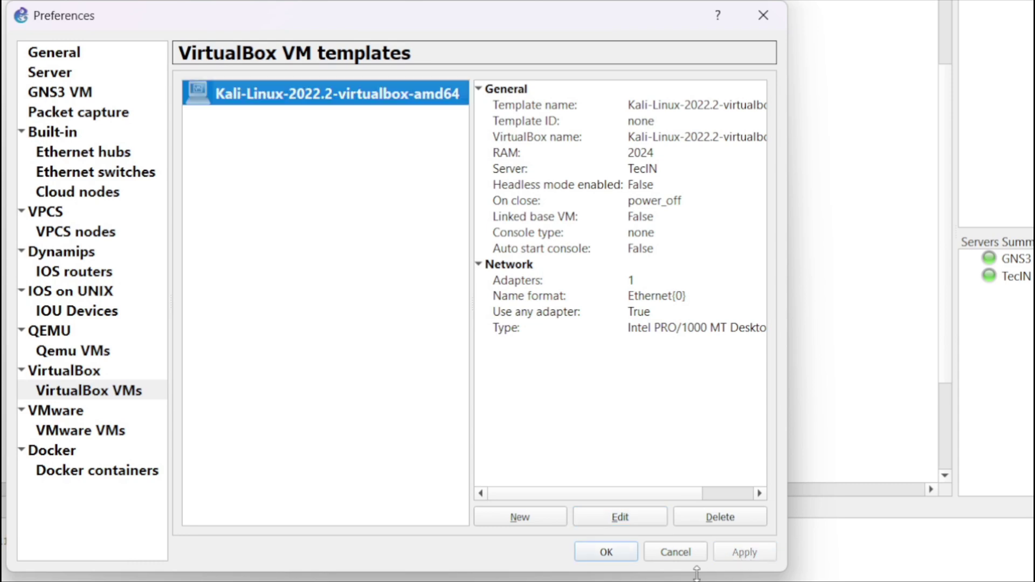
click(596, 552)
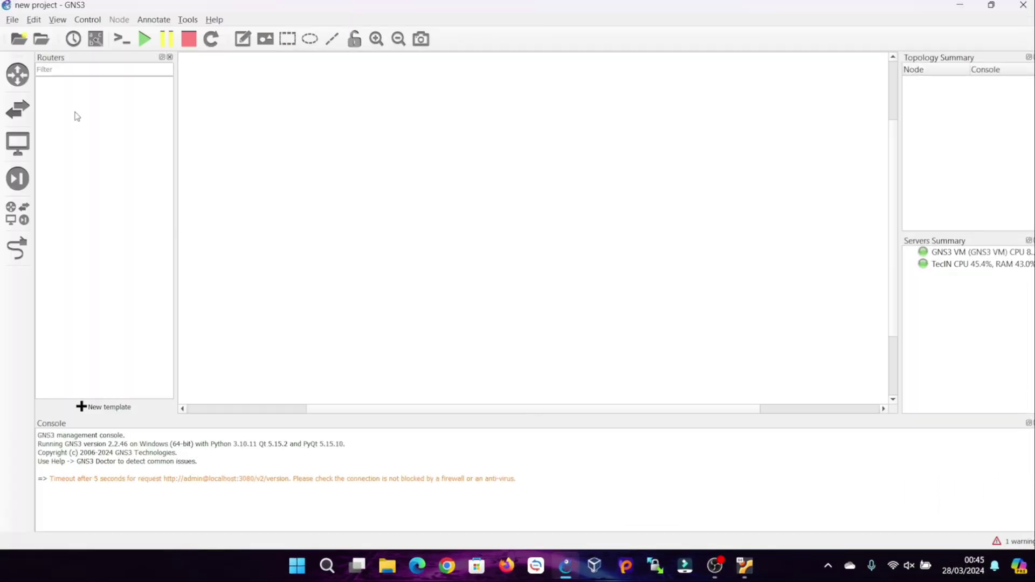
Check the list of all devices for the Kali Linux template and select it
click(18, 76)
click(17, 75)
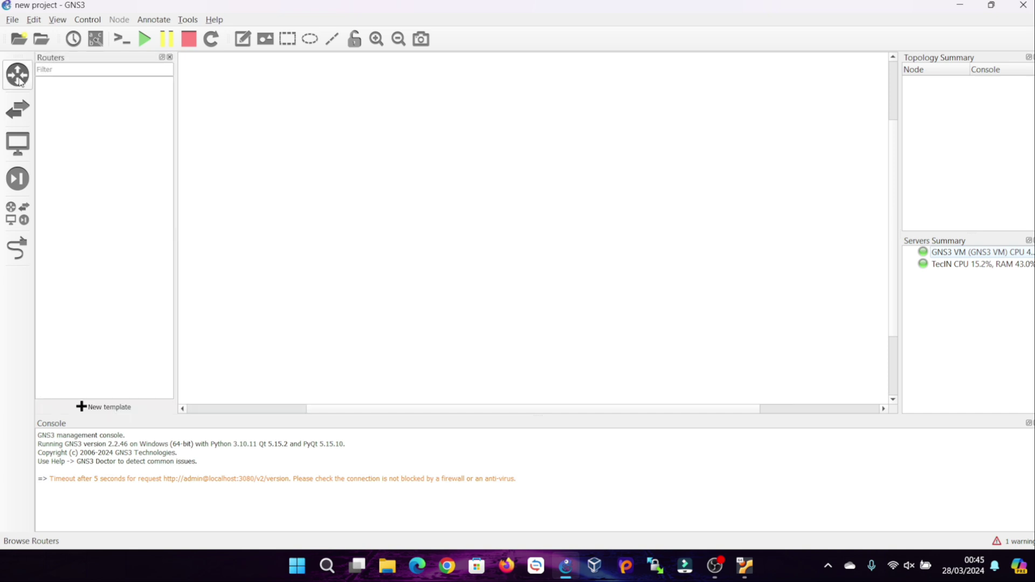
click(17, 213)
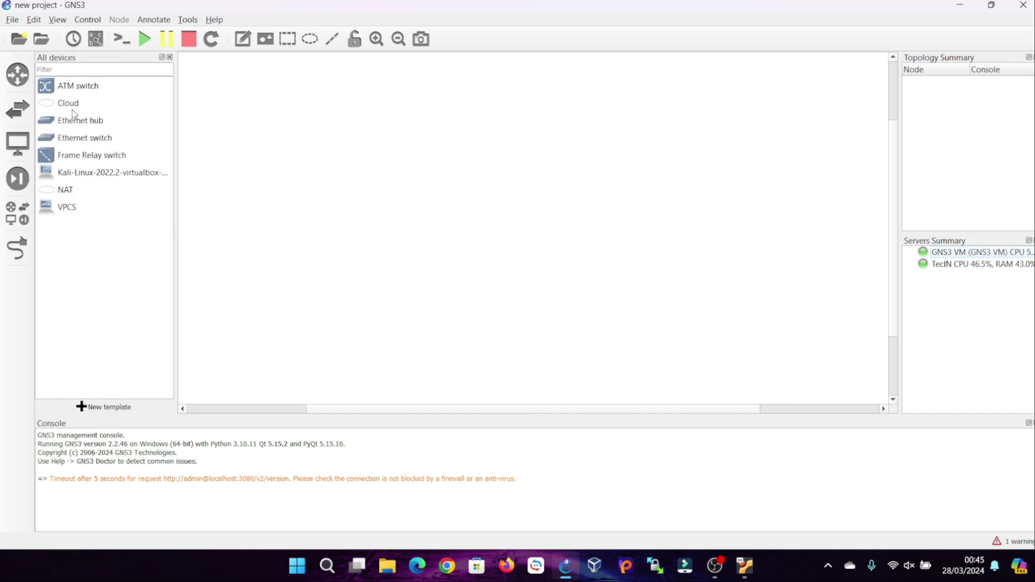
click(89, 174)
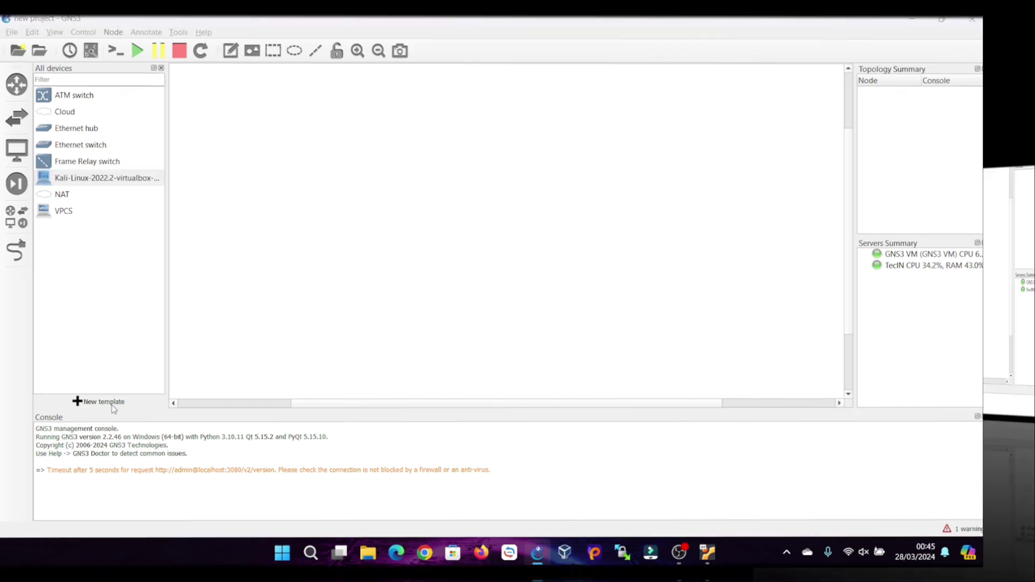
Manually create another VirtualBox VM template on the local computer, using the win104 virtual machine
click(112, 403)
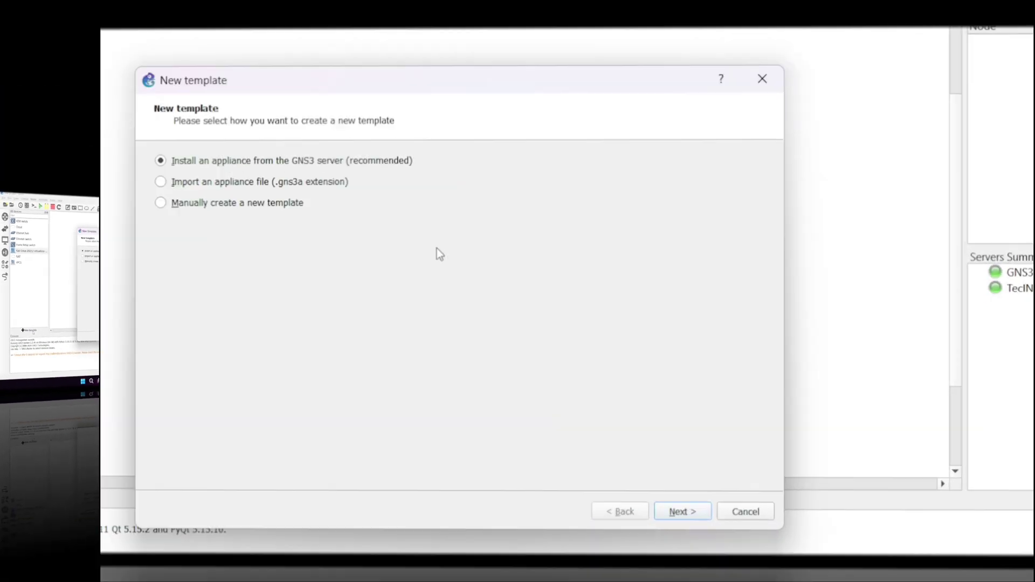
click(335, 207)
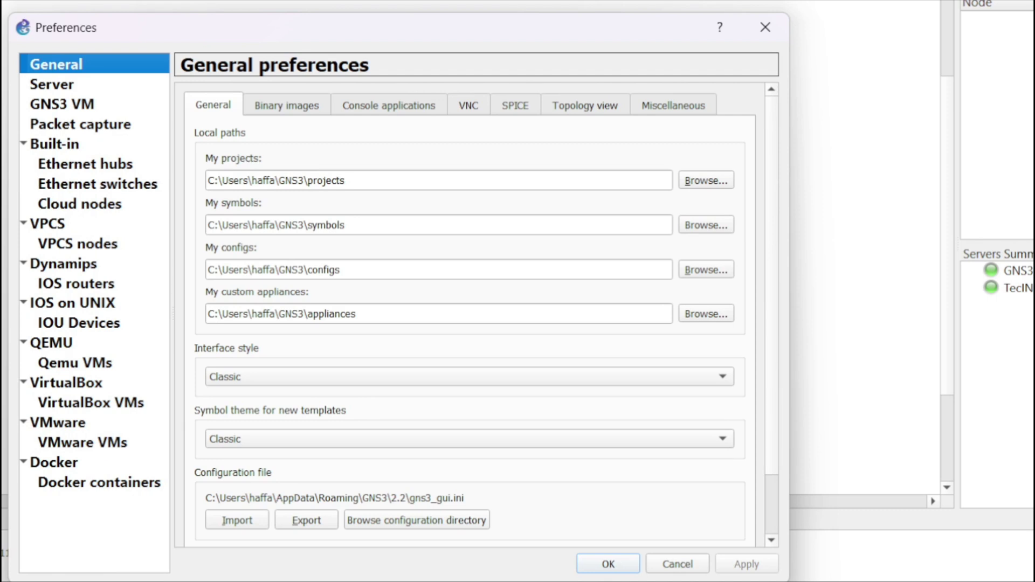
click(83, 403)
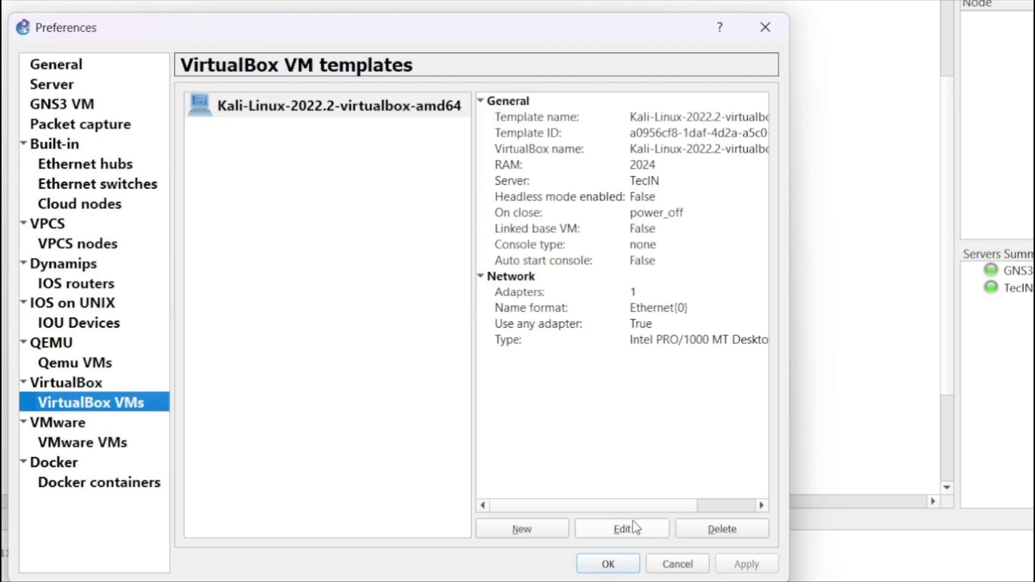
click(520, 529)
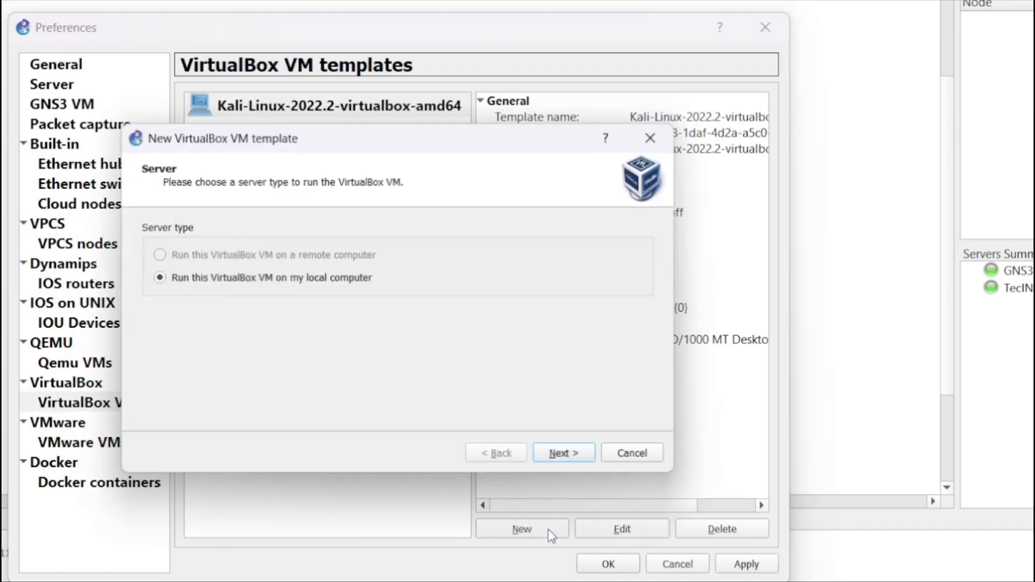
click(543, 459)
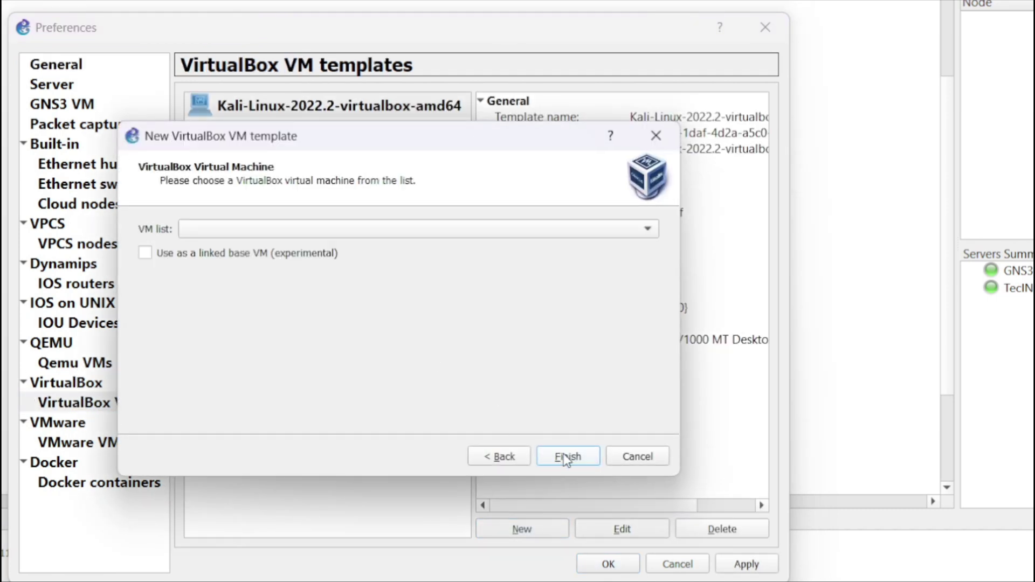
click(292, 228)
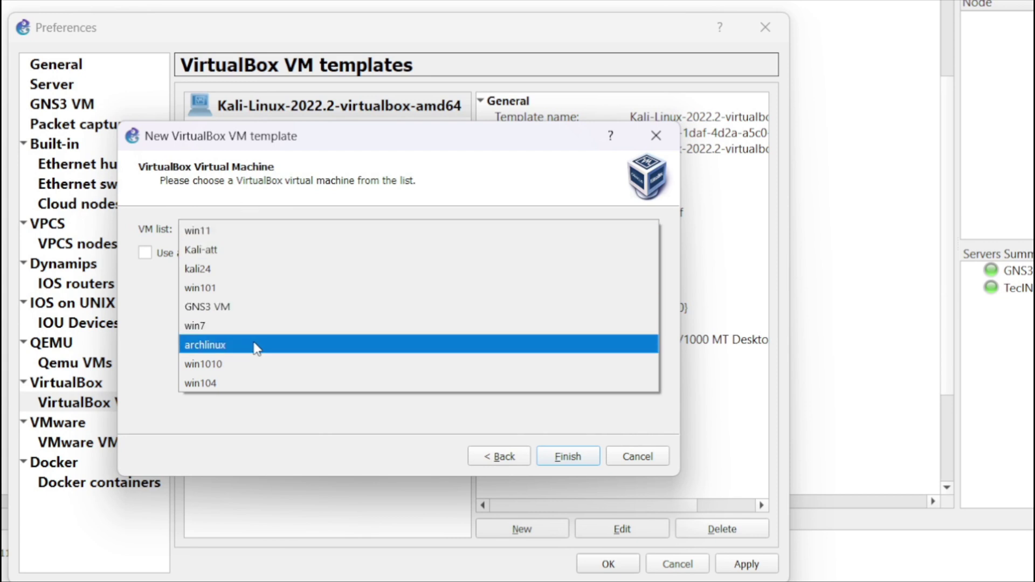
click(225, 380)
click(574, 459)
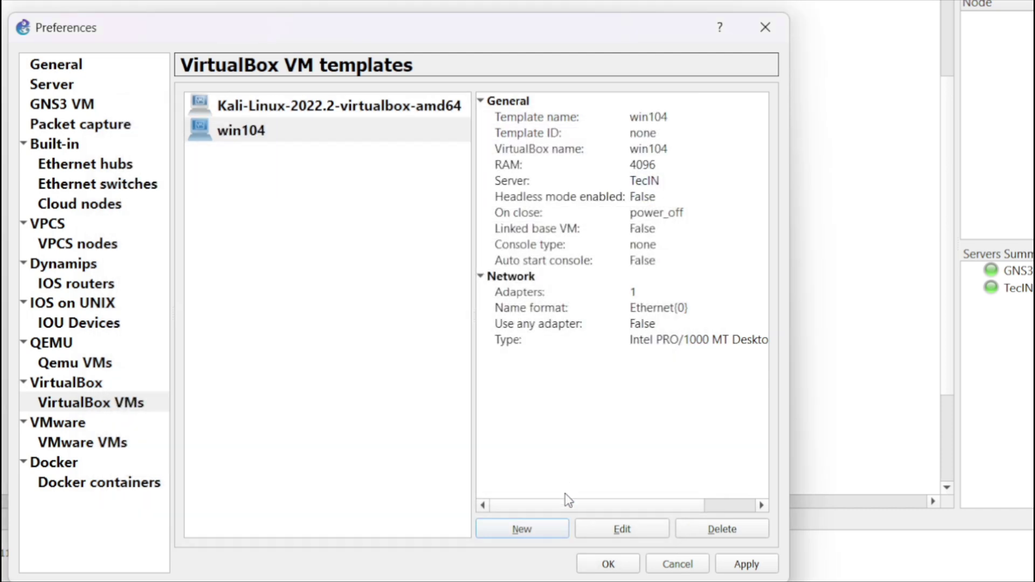
Allow GNS3 to use any configured VirtualBox adapter for the win104 template, and apply and close the preferences
click(620, 529)
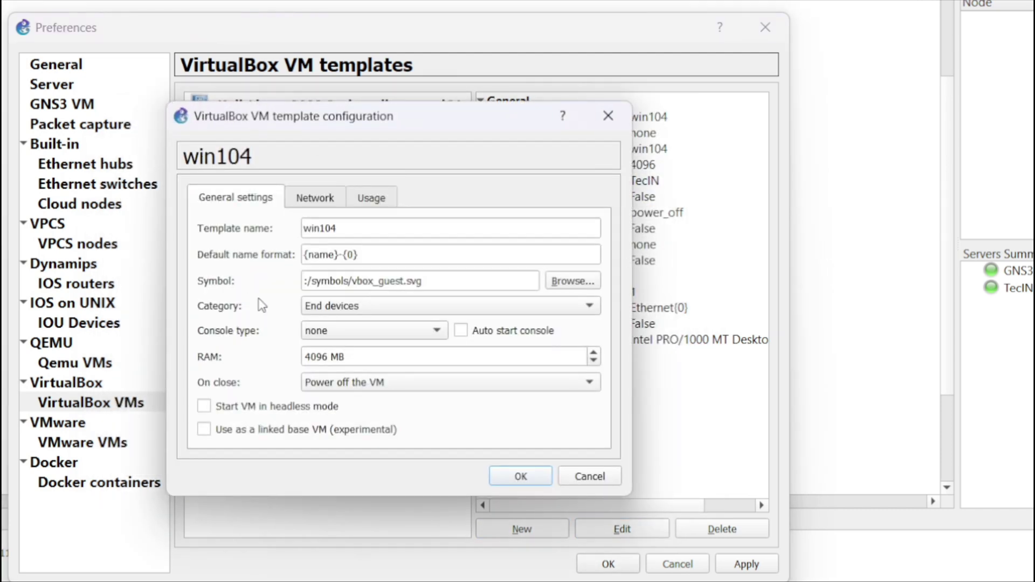
click(306, 206)
click(264, 386)
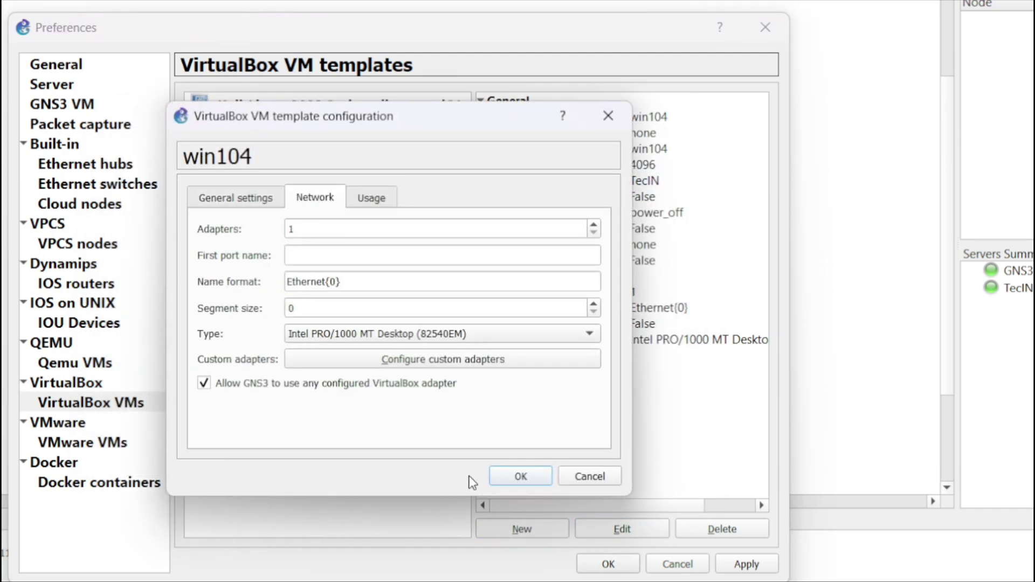
click(520, 477)
click(748, 574)
click(608, 564)
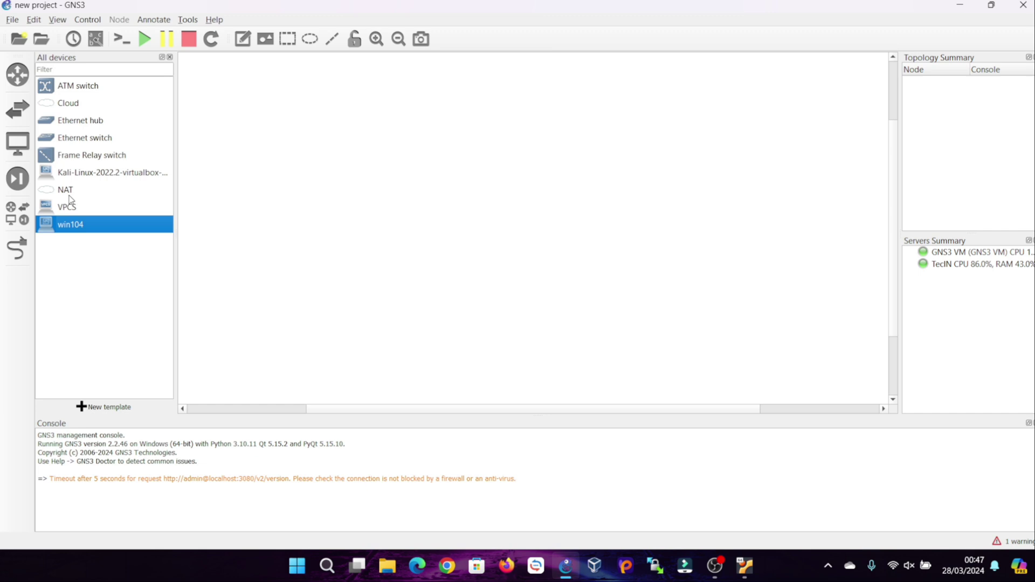
click(77, 173)
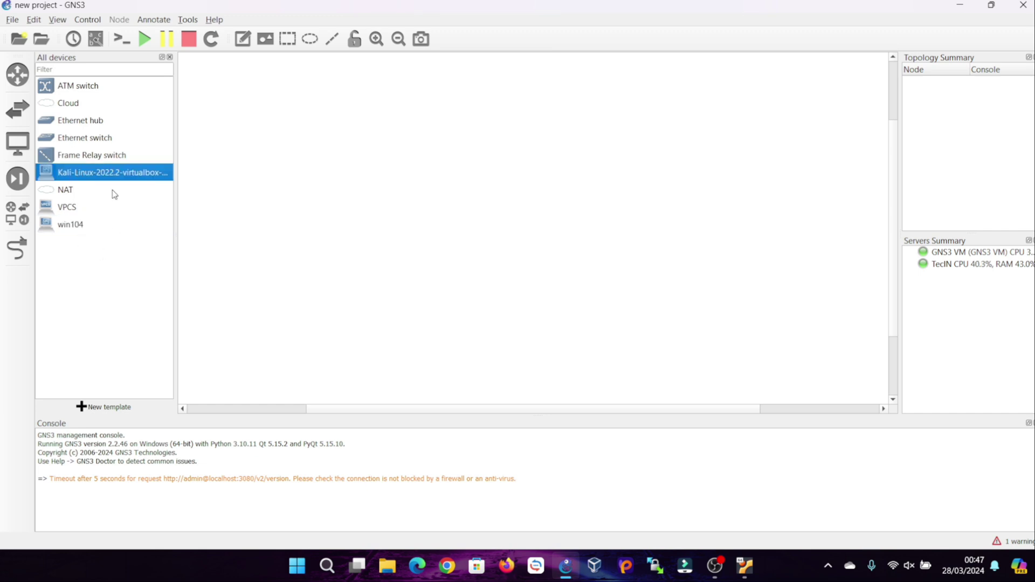
Start a new template from the GNS3 server's Cisco 3725 router appliance, installing it on the GNS3 VM, up to the required files
click(110, 408)
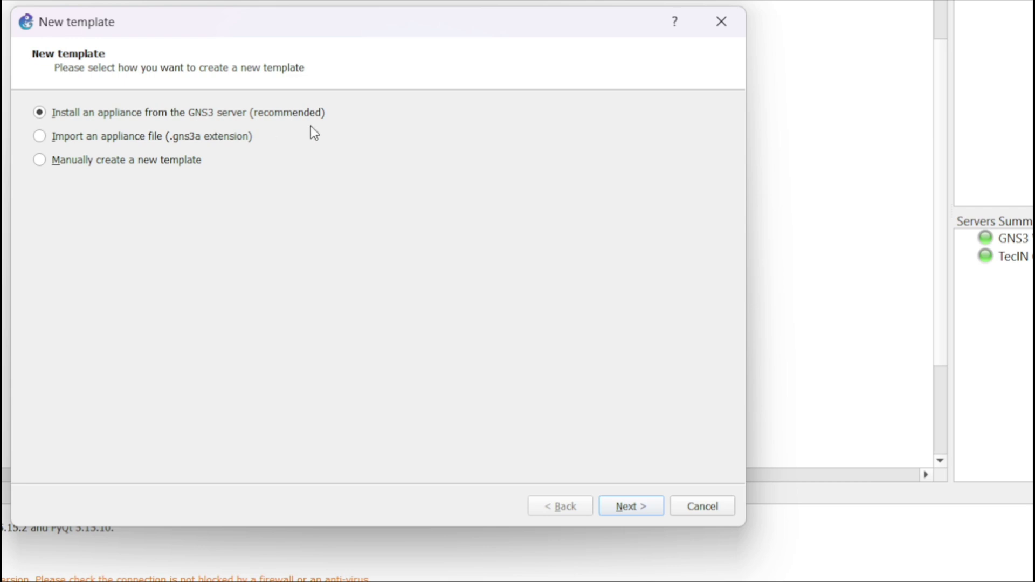
click(630, 507)
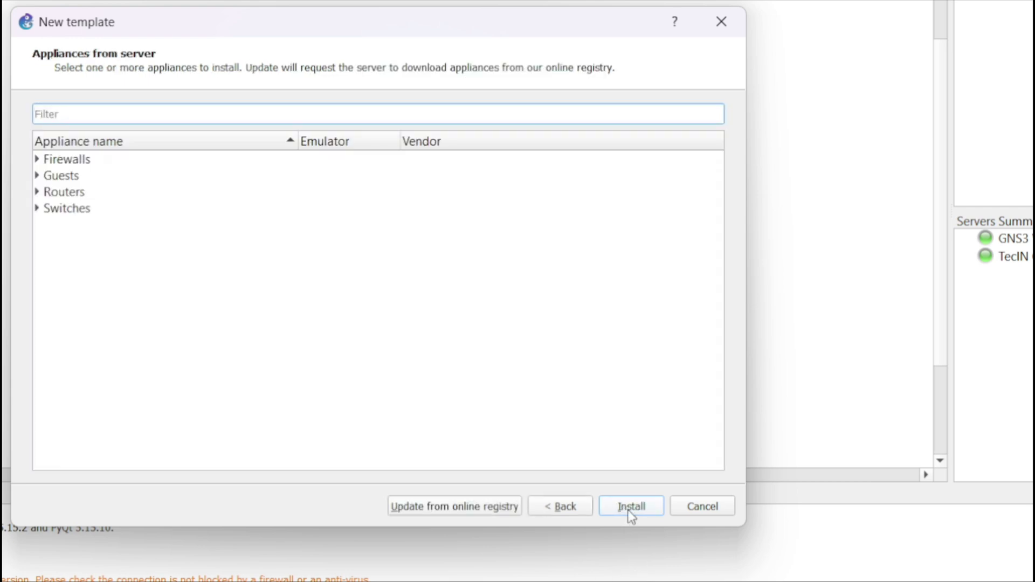
double_click(44, 193)
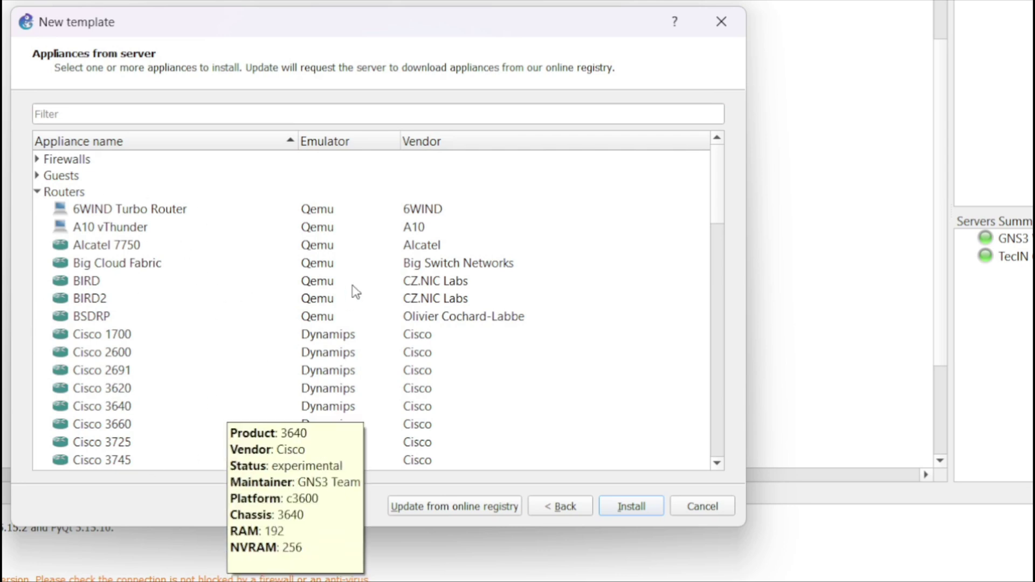
click(142, 442)
click(632, 507)
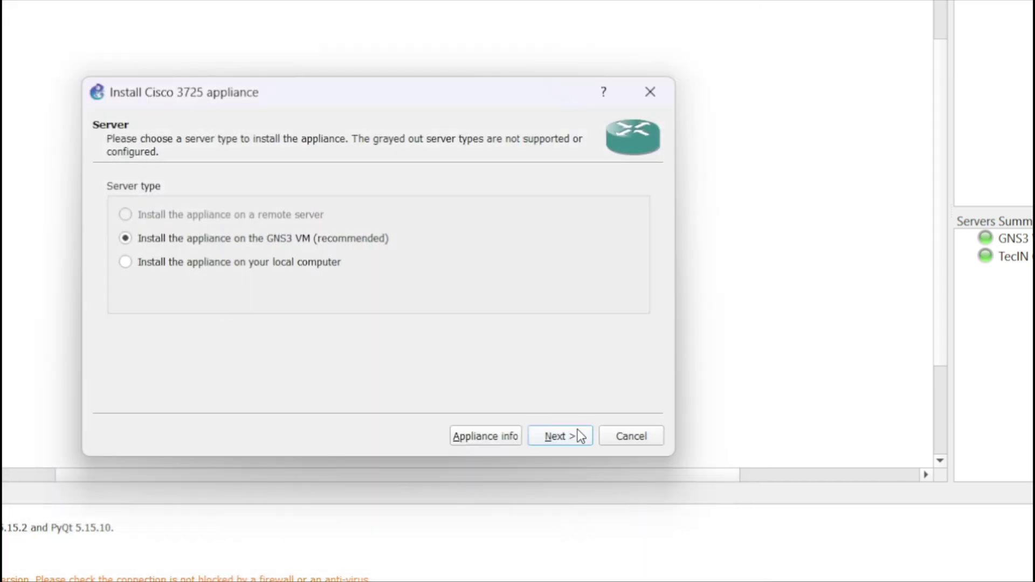
click(570, 431)
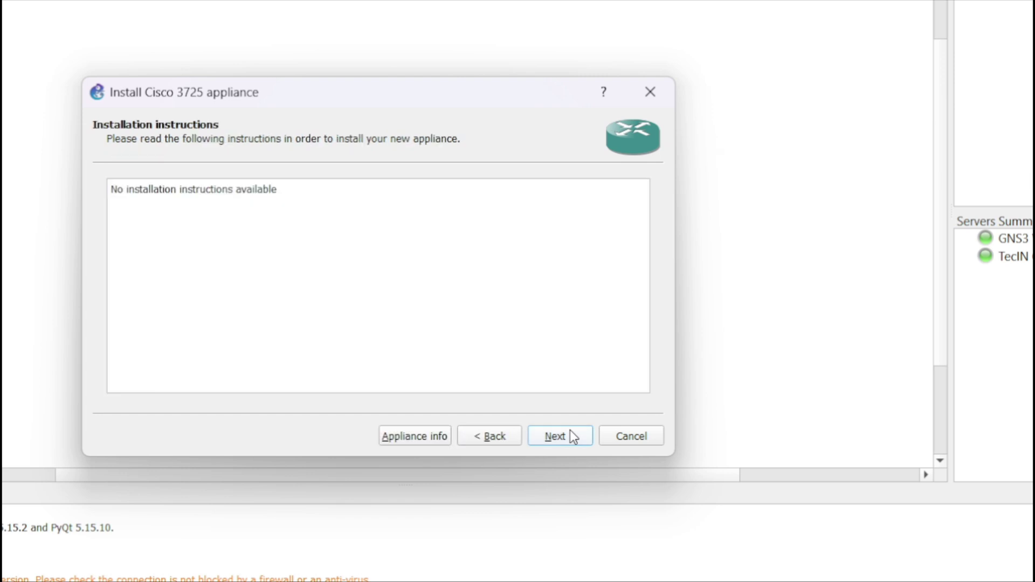
click(566, 433)
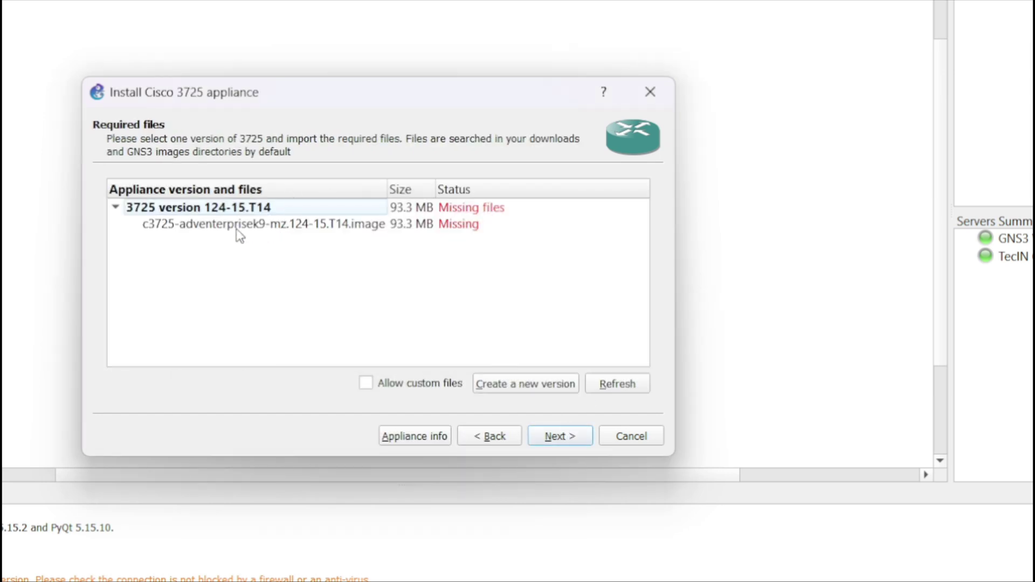
Import the missing c3725-adventerprisek9-mz.124-15.T14.image file from the Cisco 3725 folder on the desktop
click(258, 224)
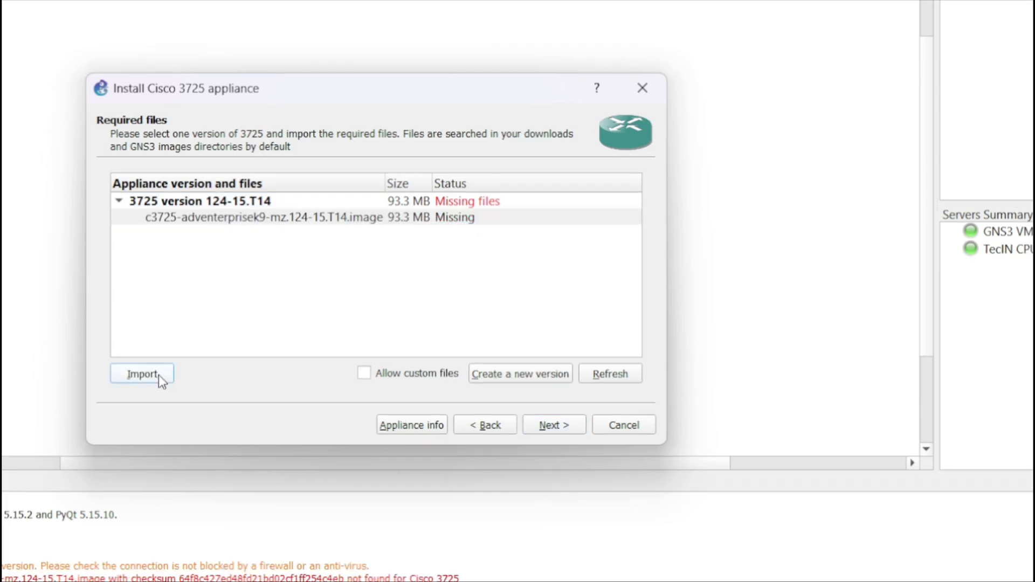
click(158, 374)
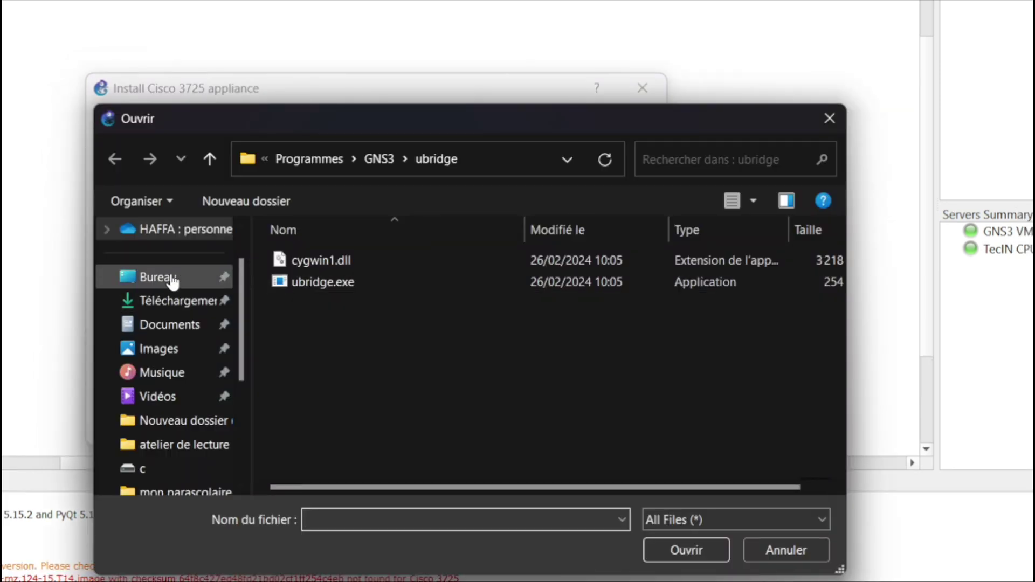
click(172, 280)
scroll(591, 324, down, 1)
scroll(591, 329, up, 1)
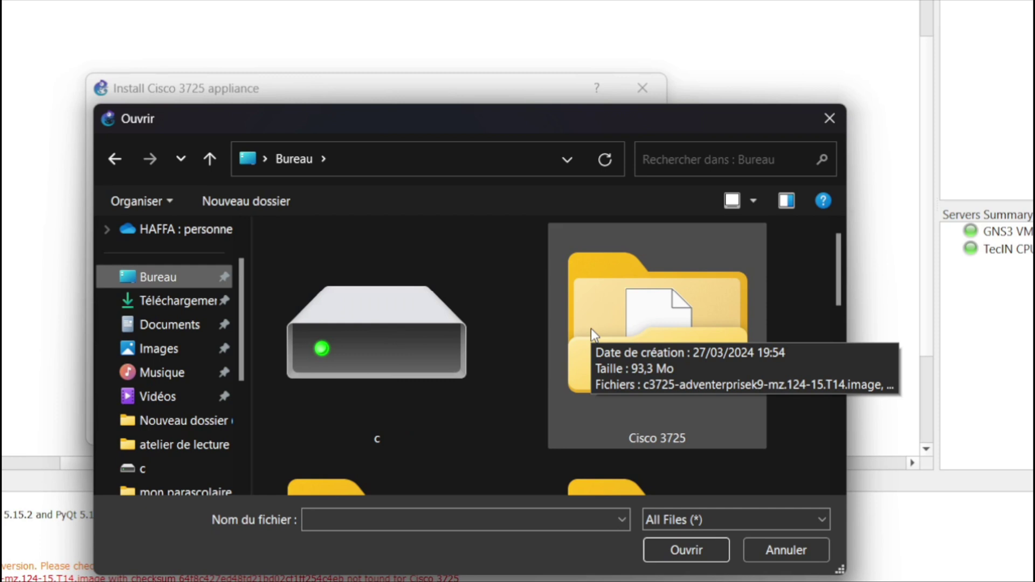
double_click(672, 336)
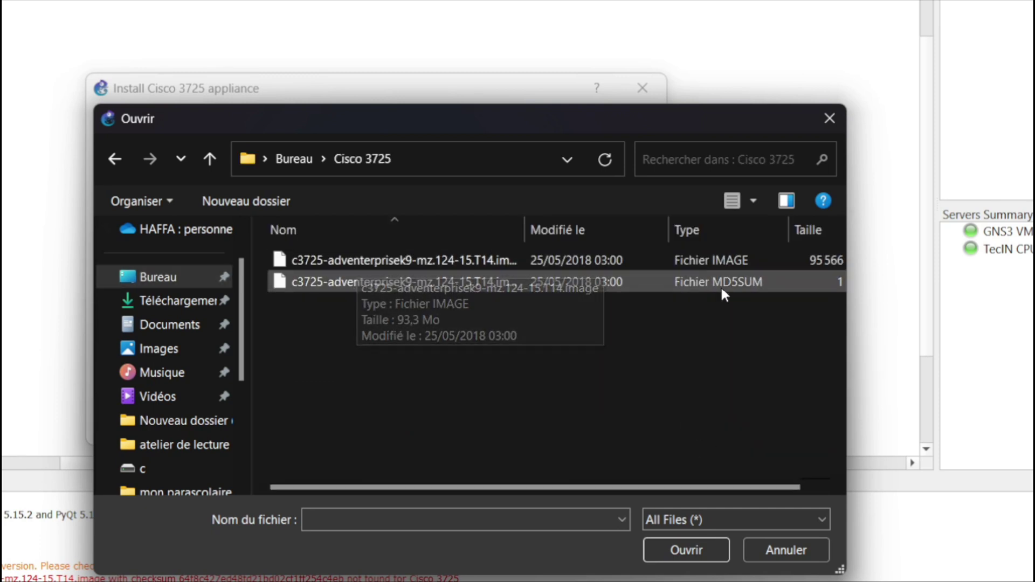
click(700, 262)
click(682, 547)
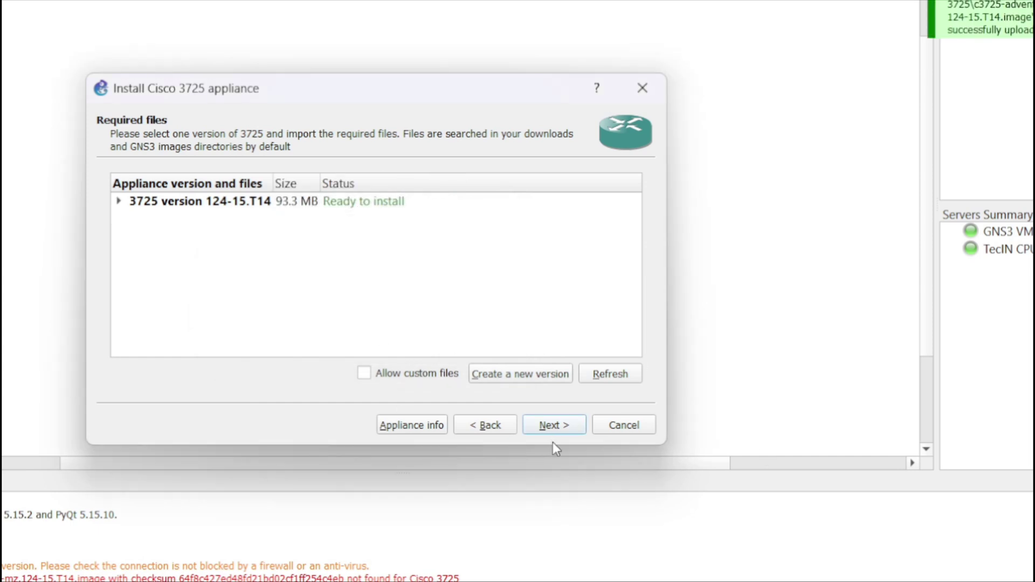
Install Cisco 3725 version 124-15.T14 and finish creating its router template
click(291, 202)
click(550, 426)
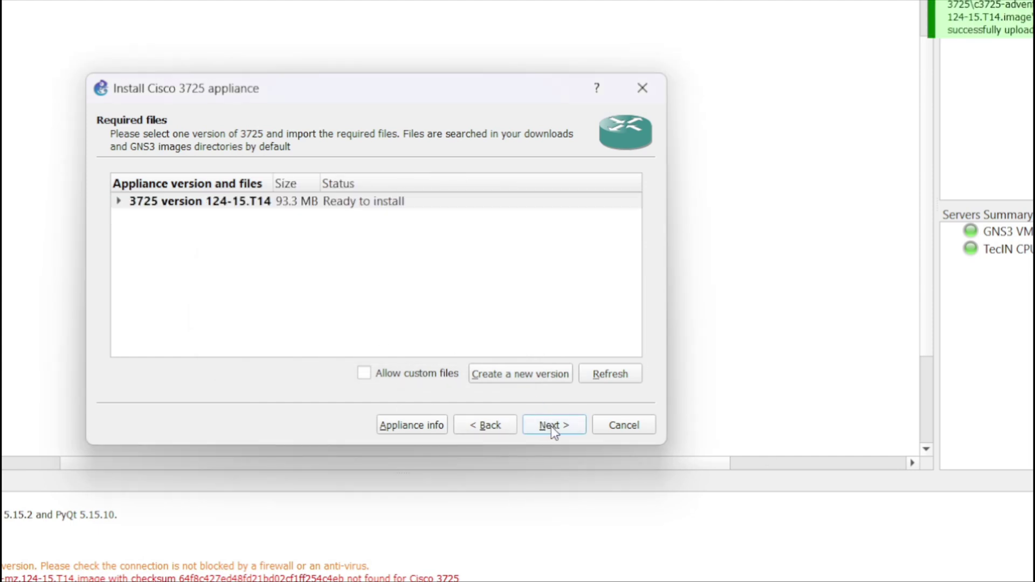
click(460, 296)
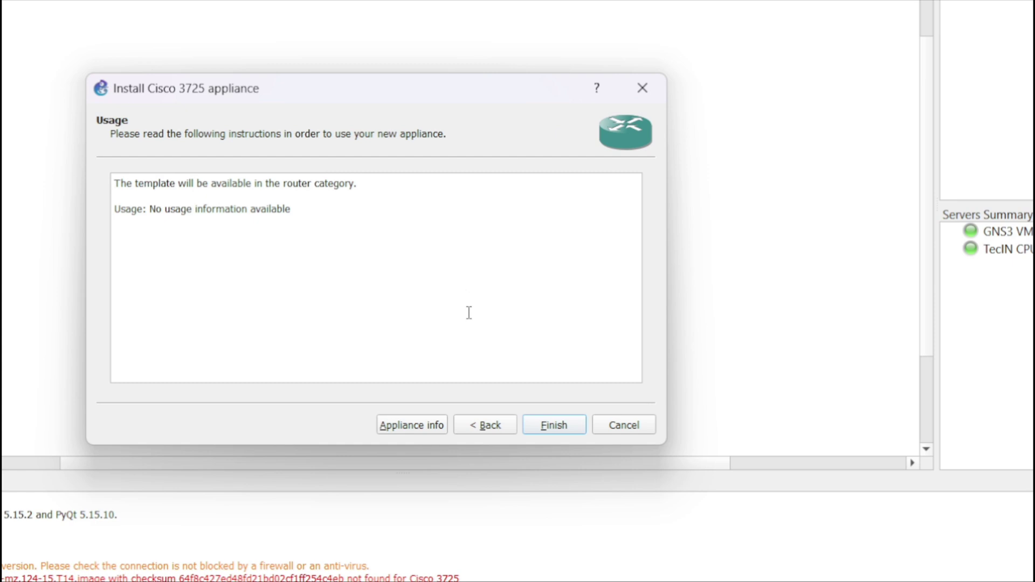
click(559, 428)
click(522, 301)
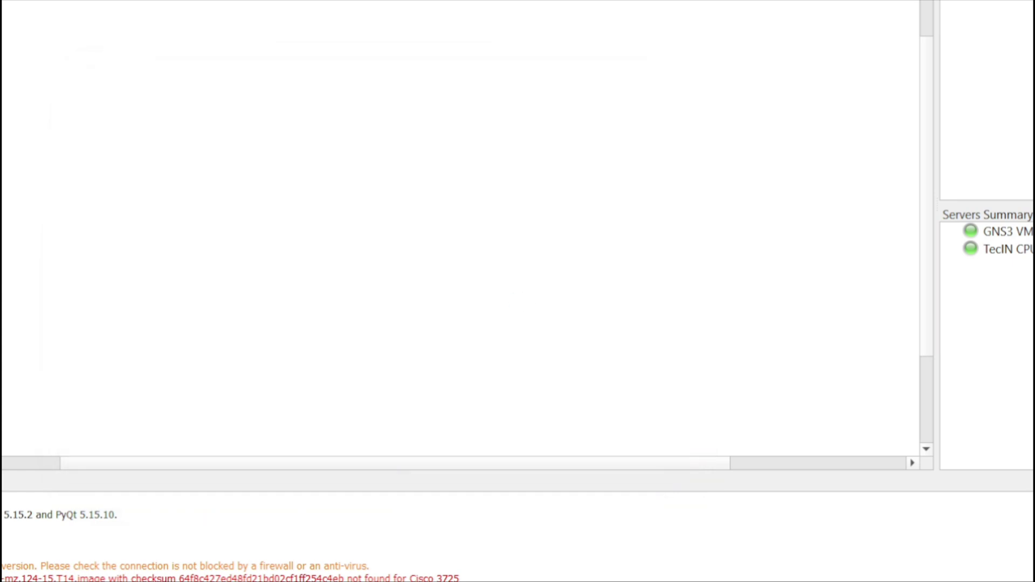
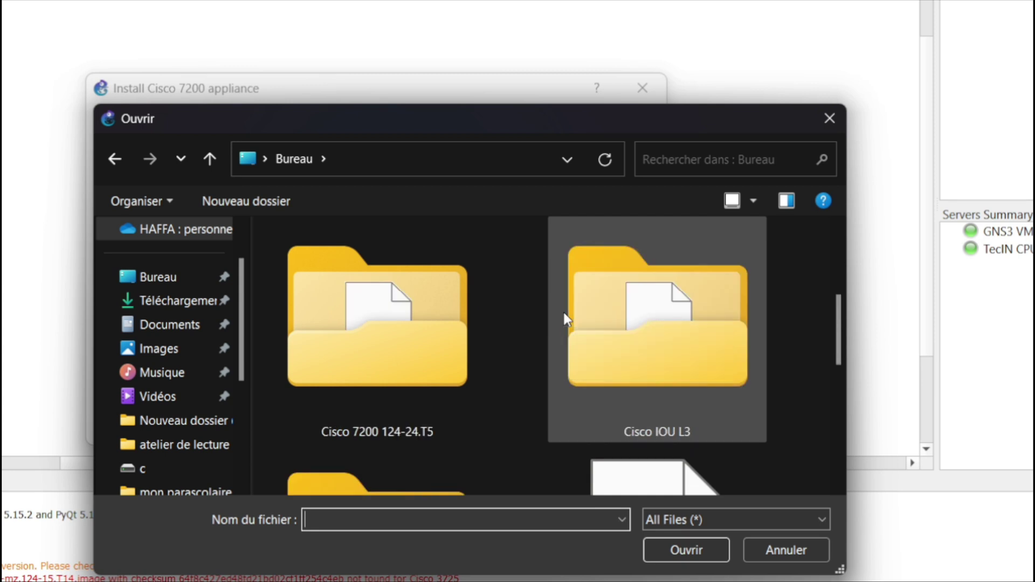
Import c7200-adventerprisek9-mz.124-24.T5.image from the desktop's Cisco 7200 124-24.T5 folder for the Cisco 7200 appliance
click(409, 316)
double_click(410, 315)
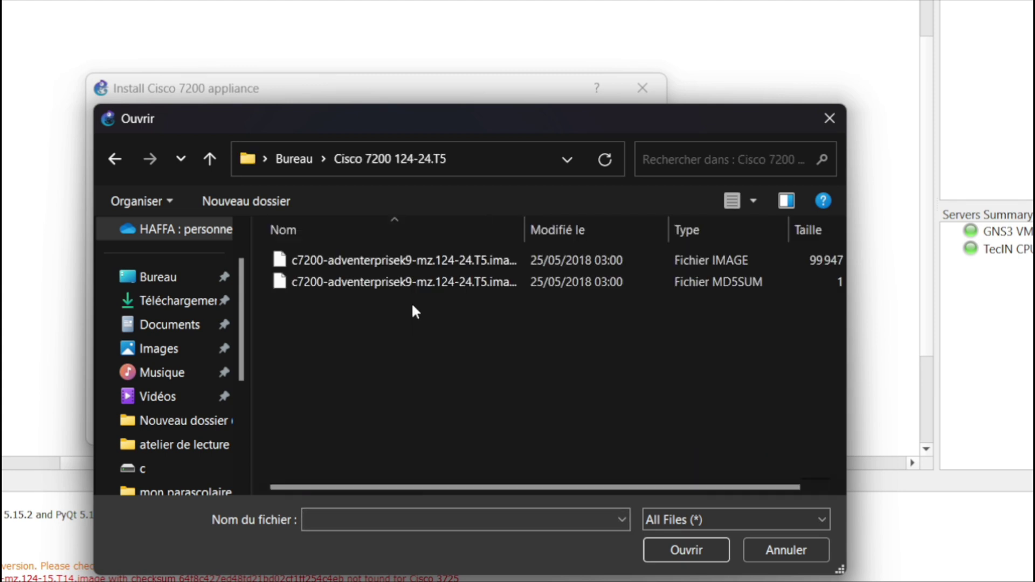
click(414, 263)
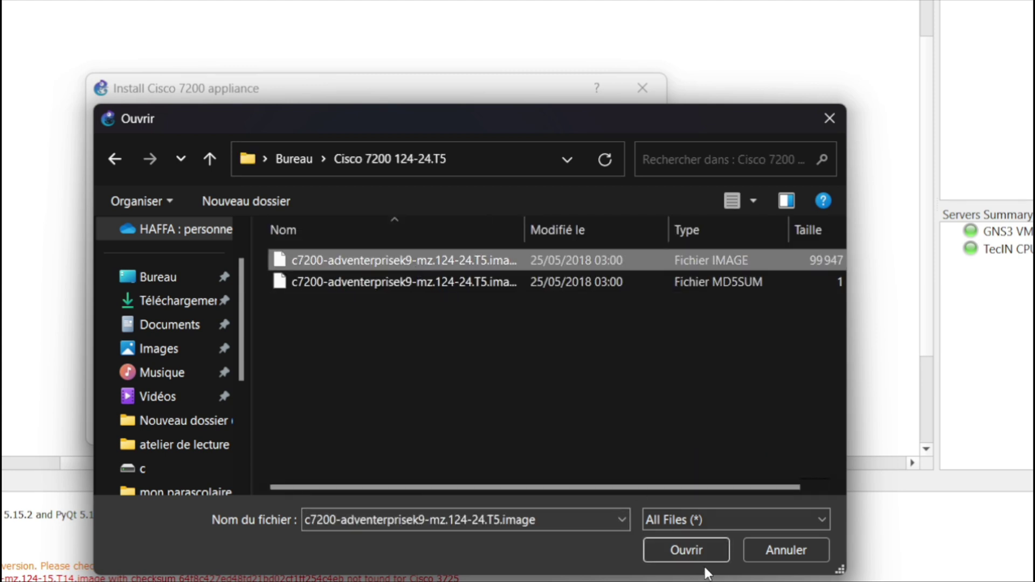
click(694, 552)
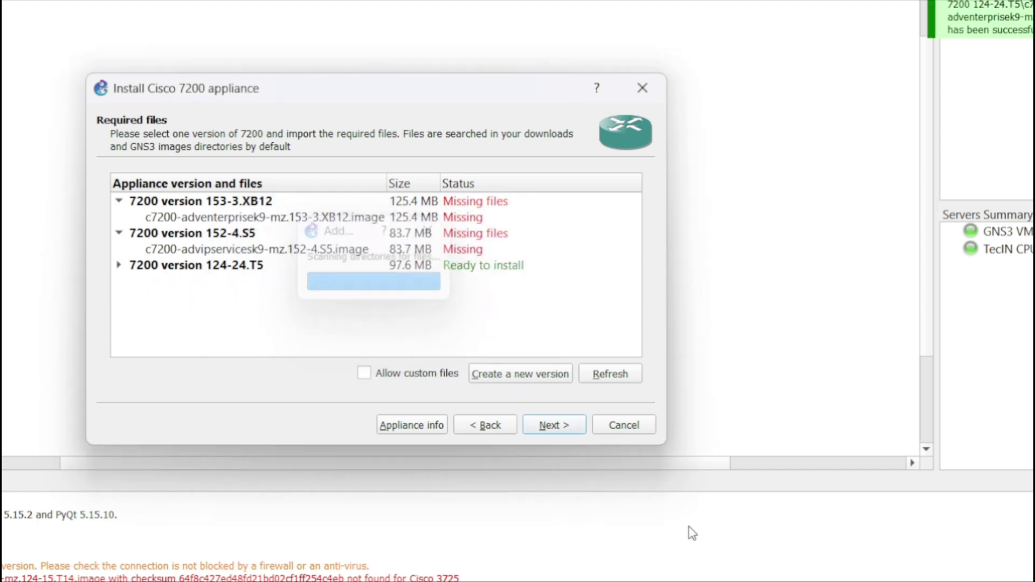
Install Cisco 7200 version 124-24.T5 and finish creating its router template
click(464, 264)
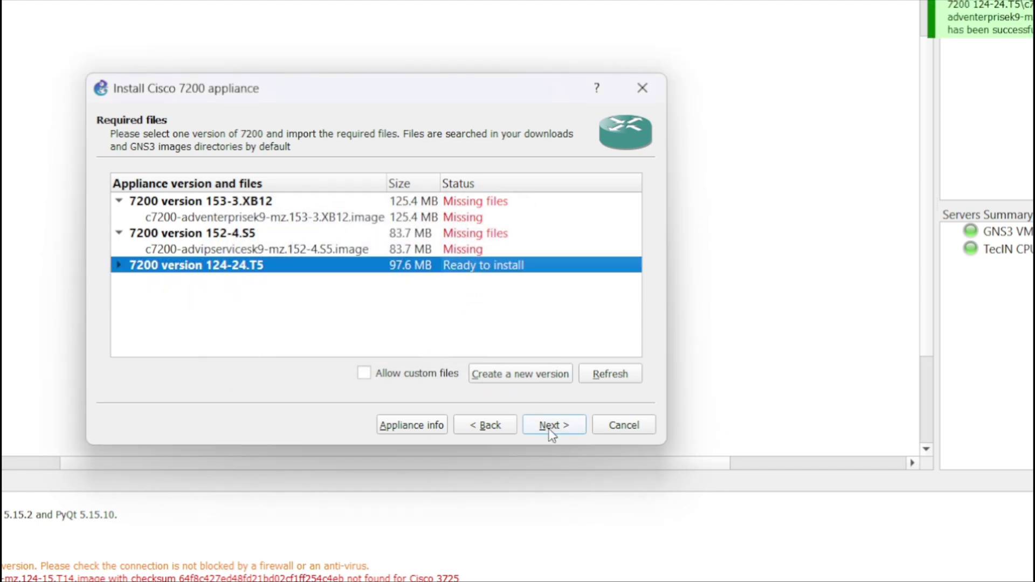
click(555, 426)
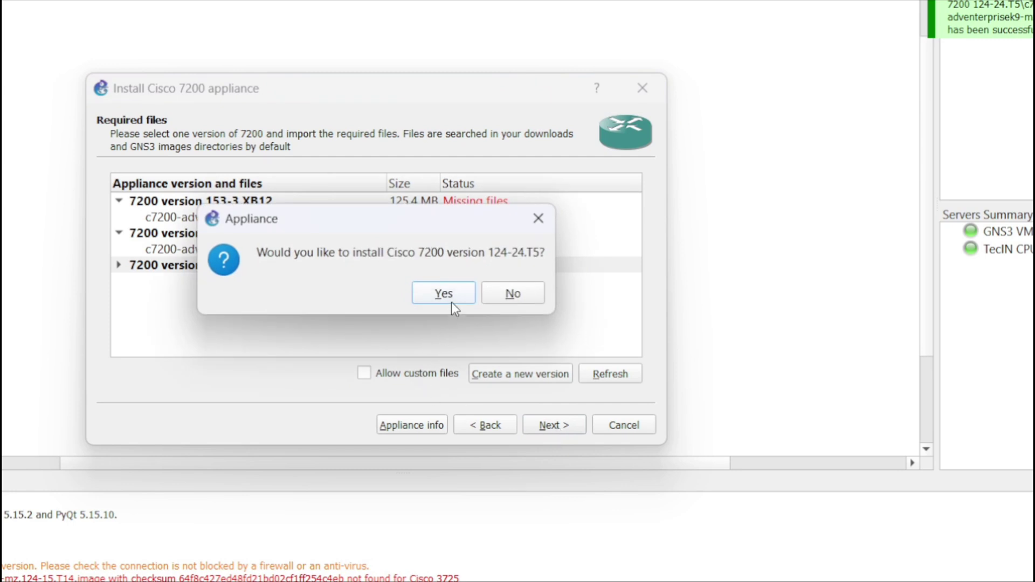
click(450, 298)
click(550, 426)
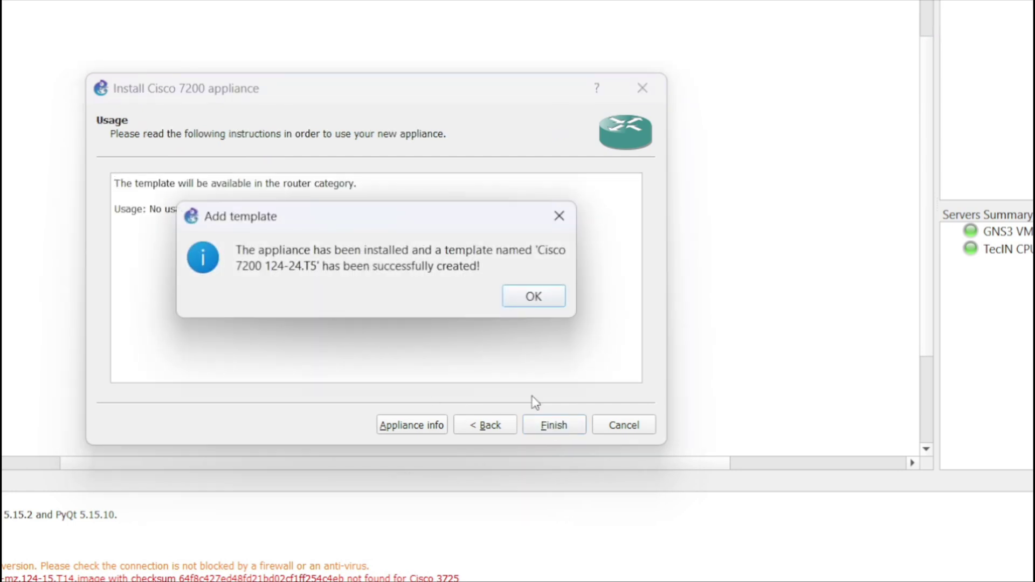
click(525, 302)
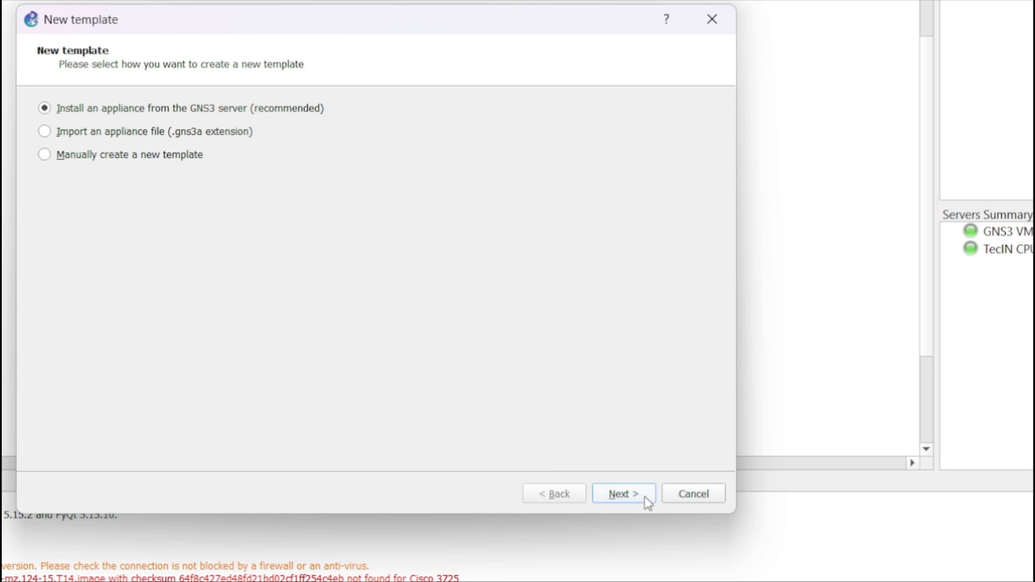
Start installing the Cisco IOU L3 router appliance from the GNS3 server on the GNS3 VM, continuing to the required files
click(625, 493)
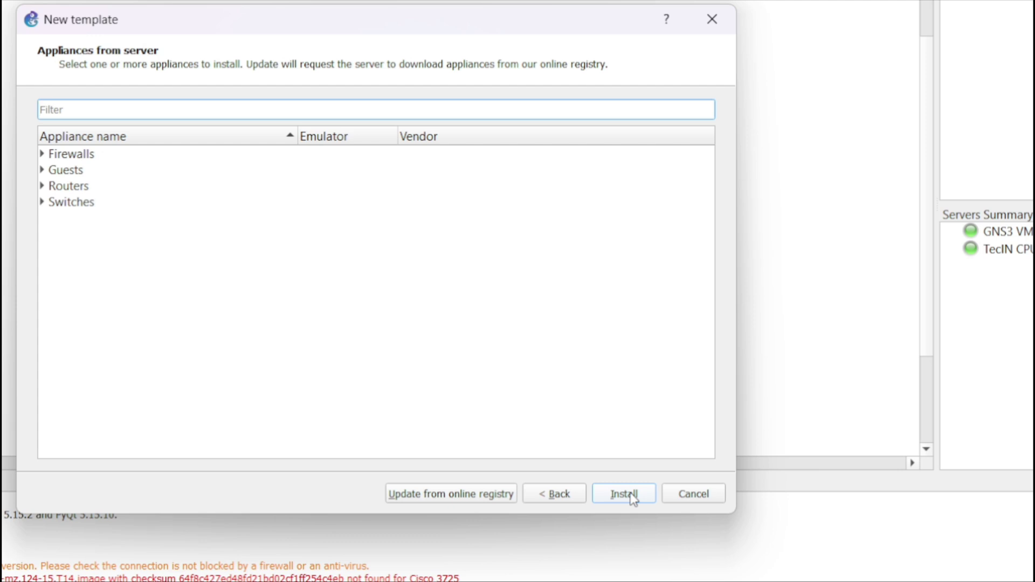
click(41, 186)
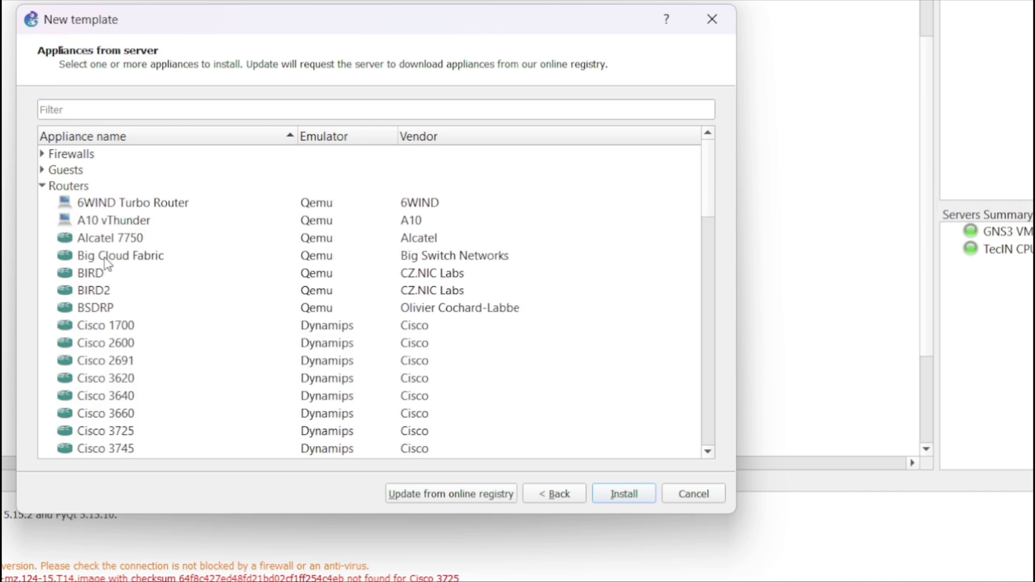
scroll(106, 304, down, 1)
scroll(107, 303, down, 1)
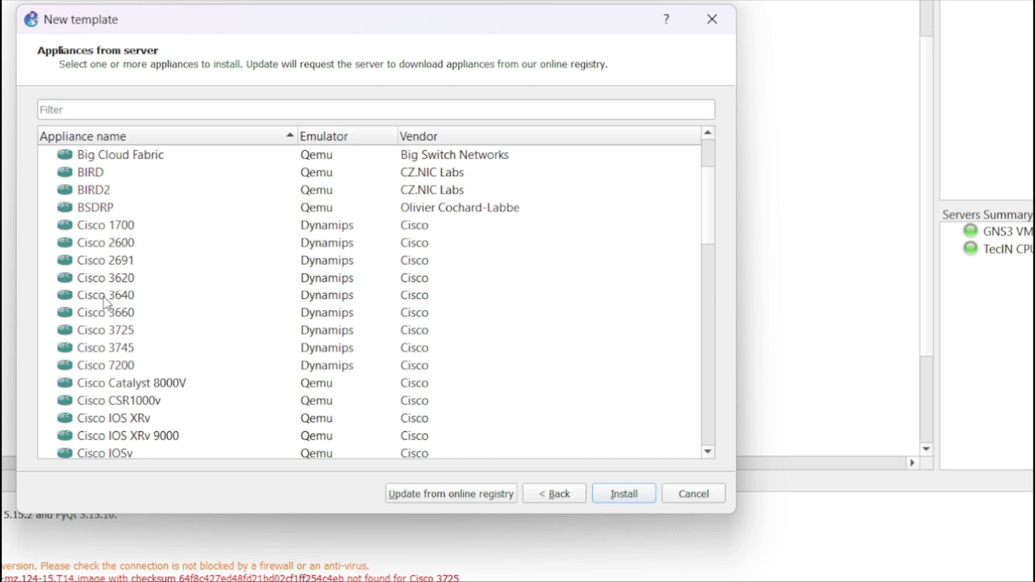
scroll(106, 303, down, 1)
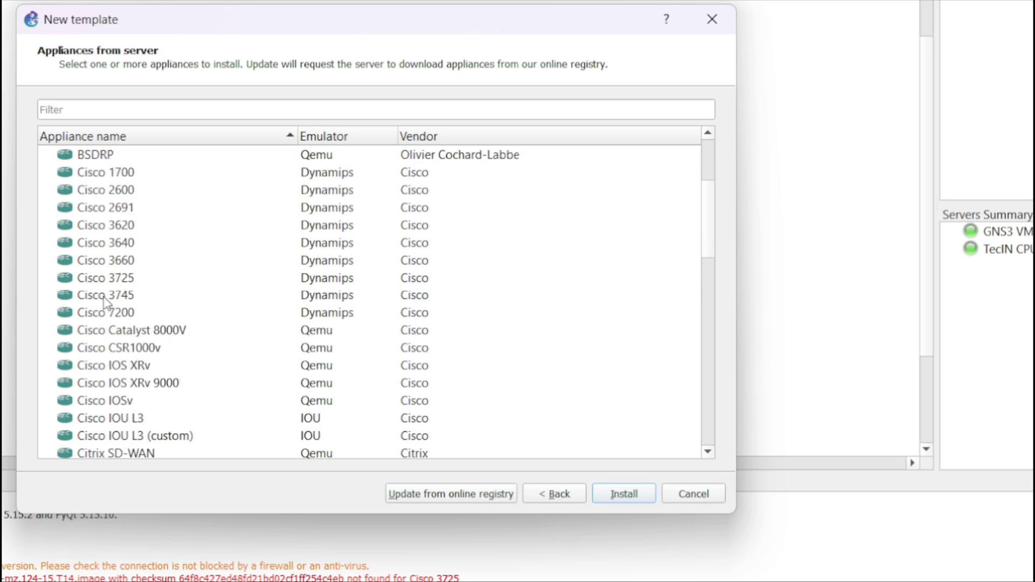
click(85, 421)
click(610, 496)
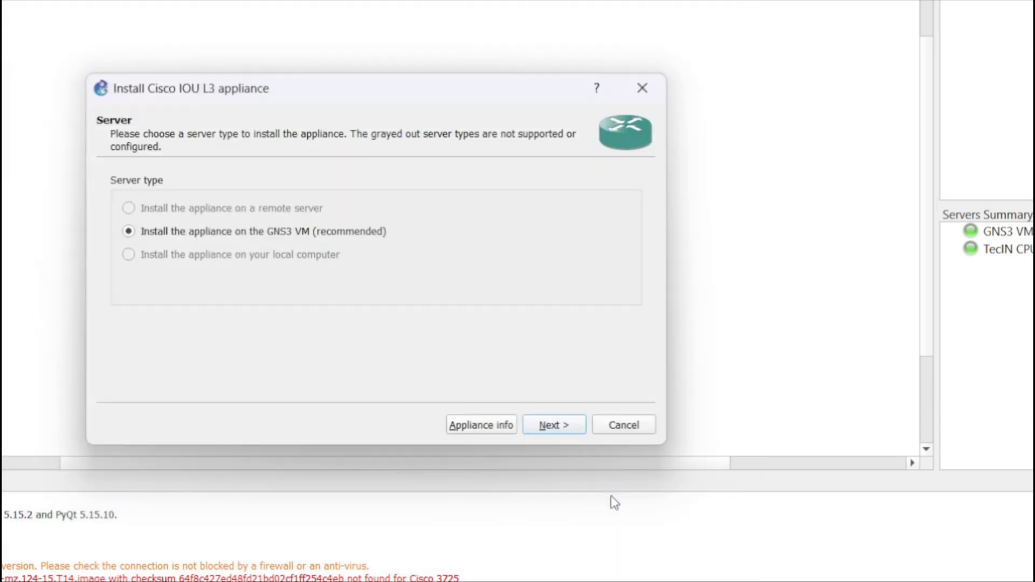
click(561, 426)
click(554, 428)
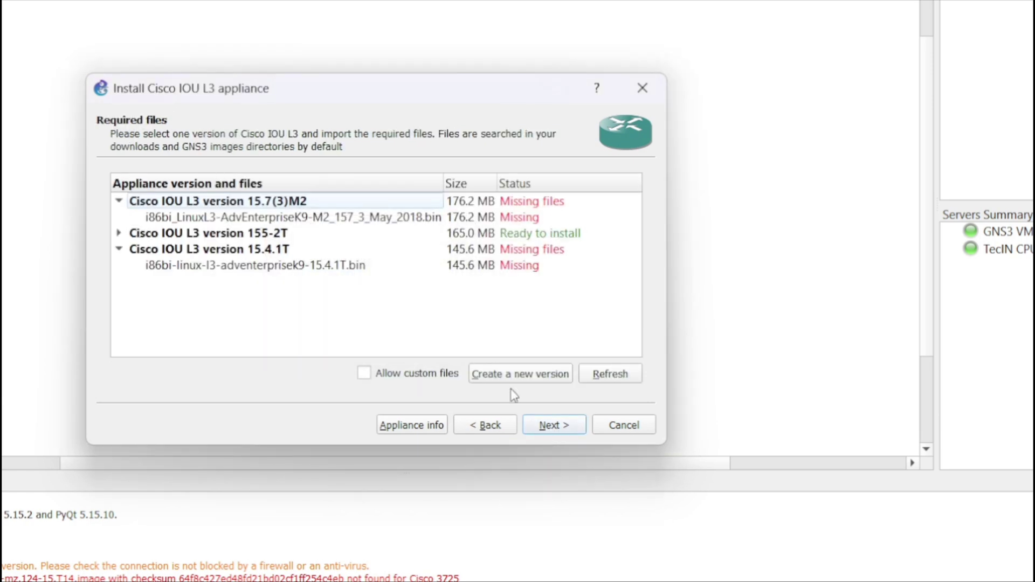
Install Cisco IOU L3 version 155-2T and finish creating its router template
click(268, 235)
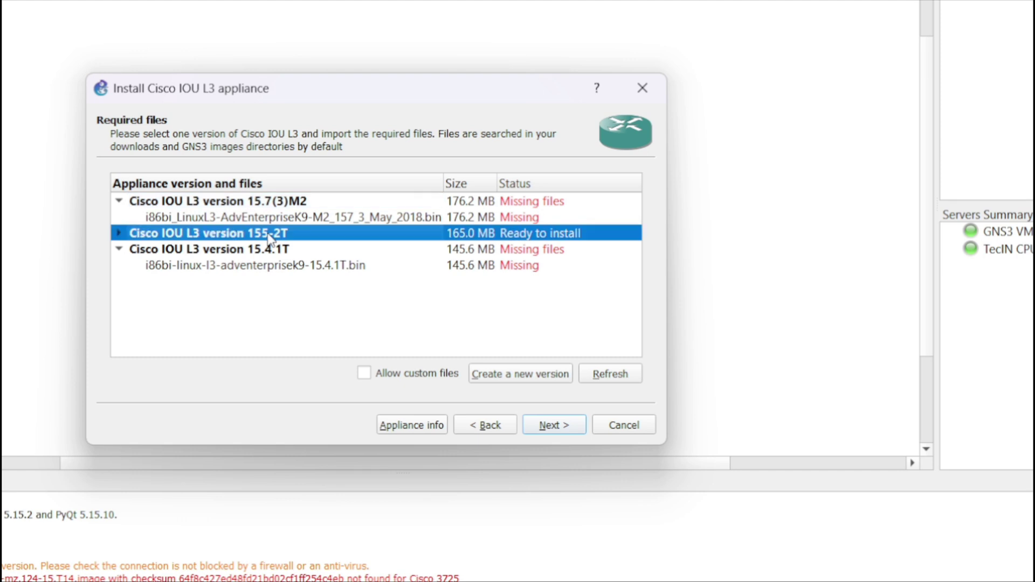
click(555, 425)
click(457, 289)
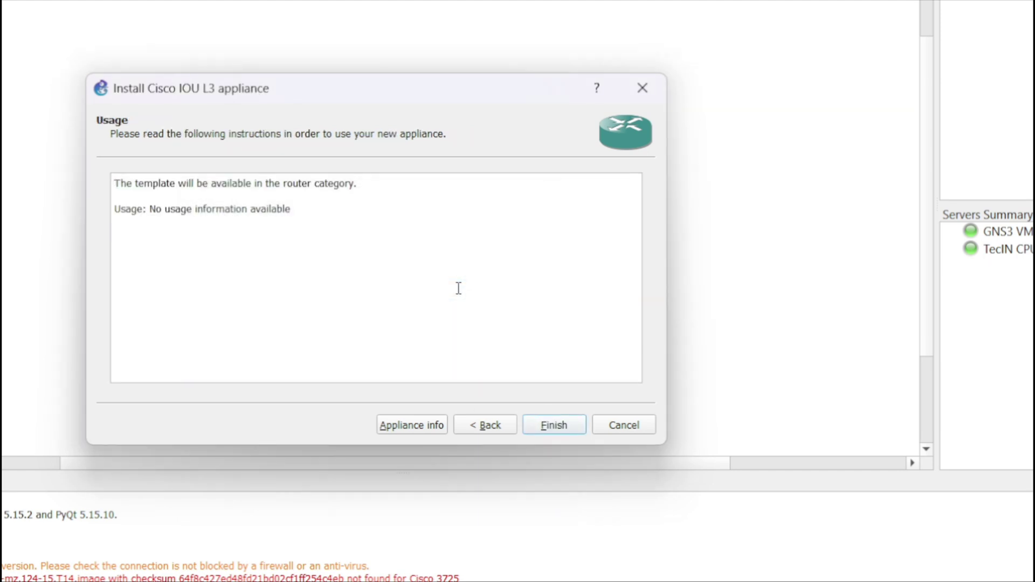
click(548, 423)
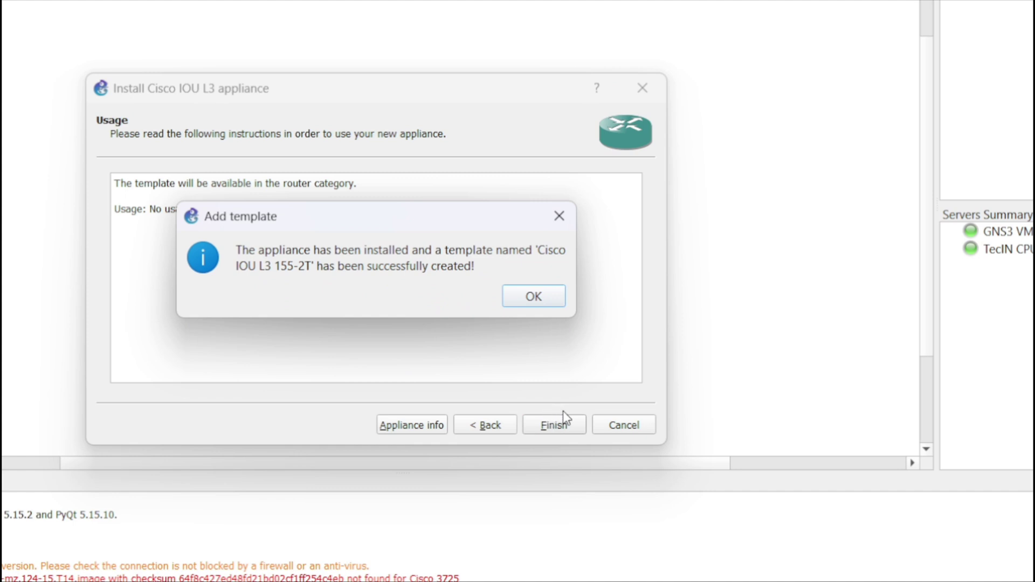
click(533, 298)
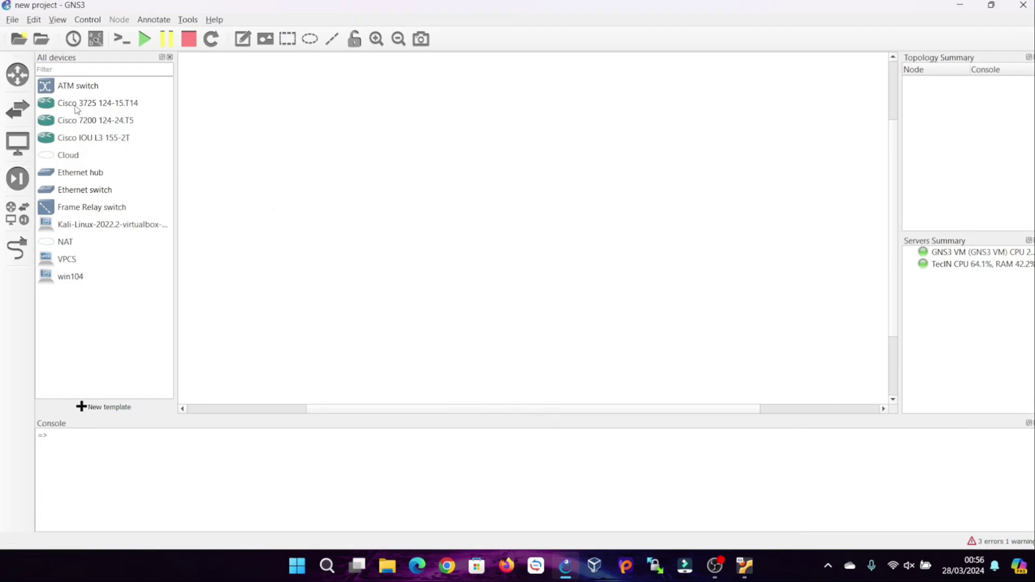
Add a NAT node to the upper middle of the topology canvas
drag(70, 239, 557, 107)
click(496, 279)
click(497, 296)
click(497, 296)
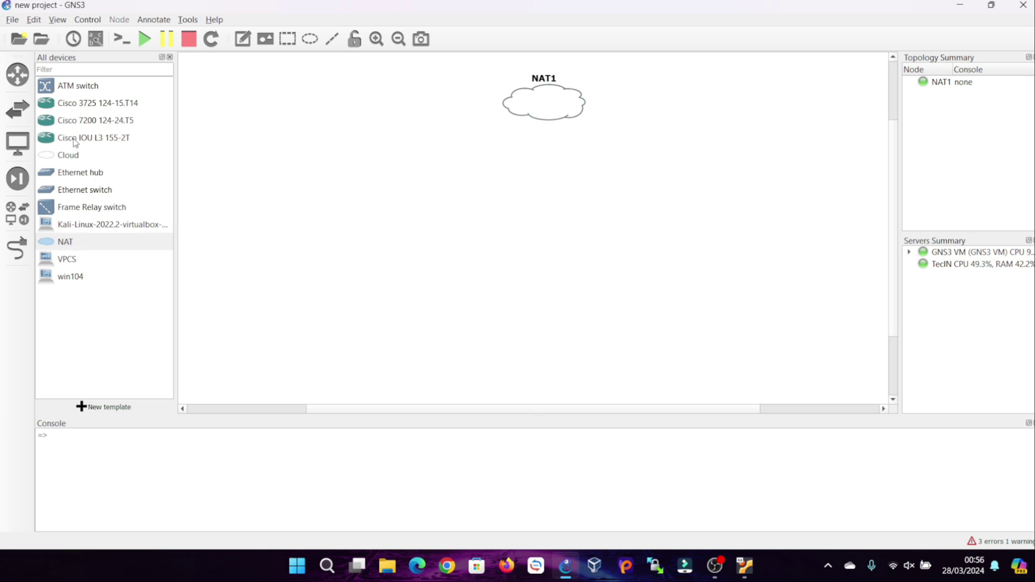
Place a Cisco IOU L3 155-2T router below the NAT node and a Kali Linux VM to the router's lower left
drag(75, 141, 545, 203)
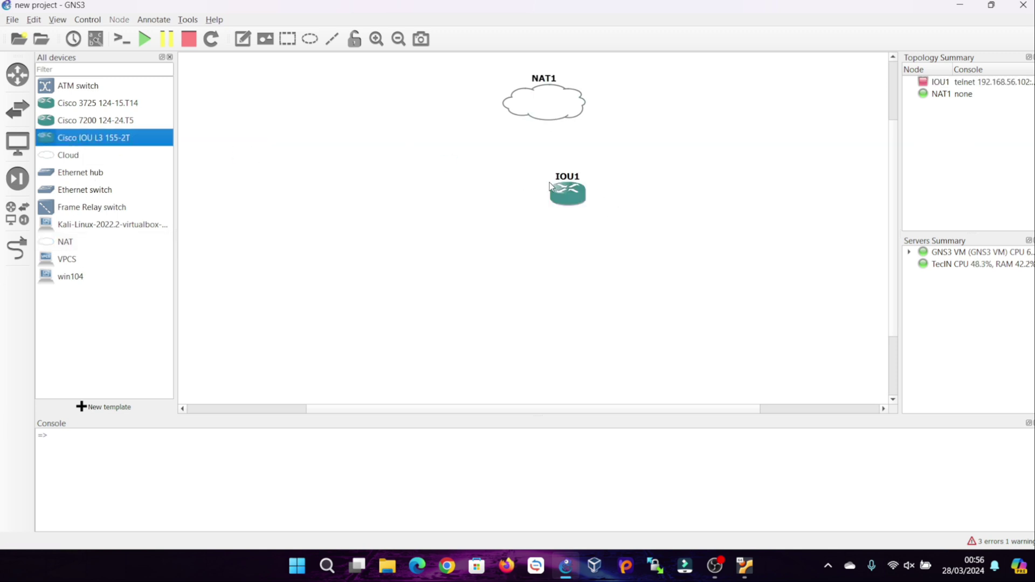
drag(58, 231, 405, 312)
click(412, 288)
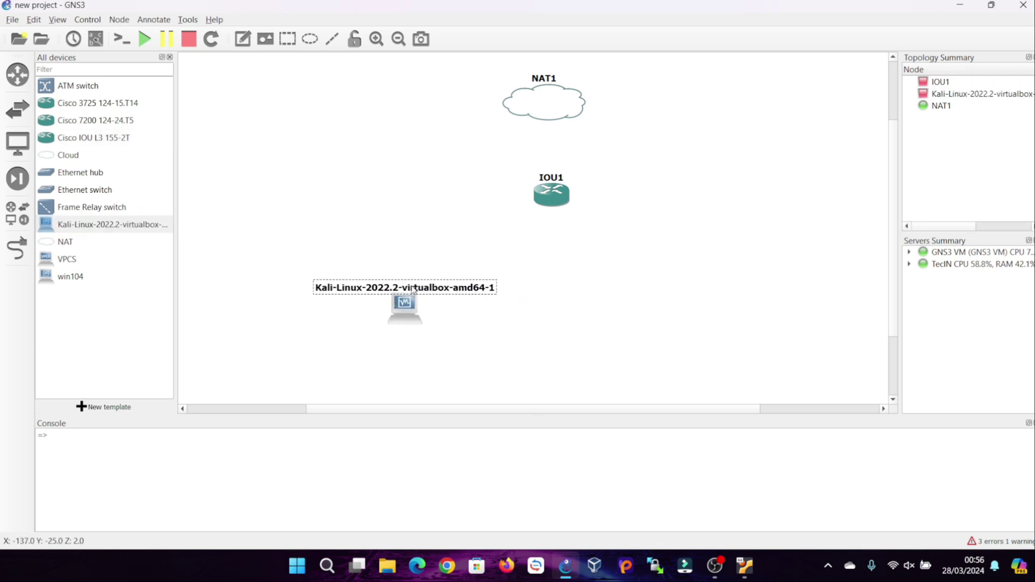
Change the text colour of the Kali Linux node's label to dark red
right_click(413, 289)
click(453, 294)
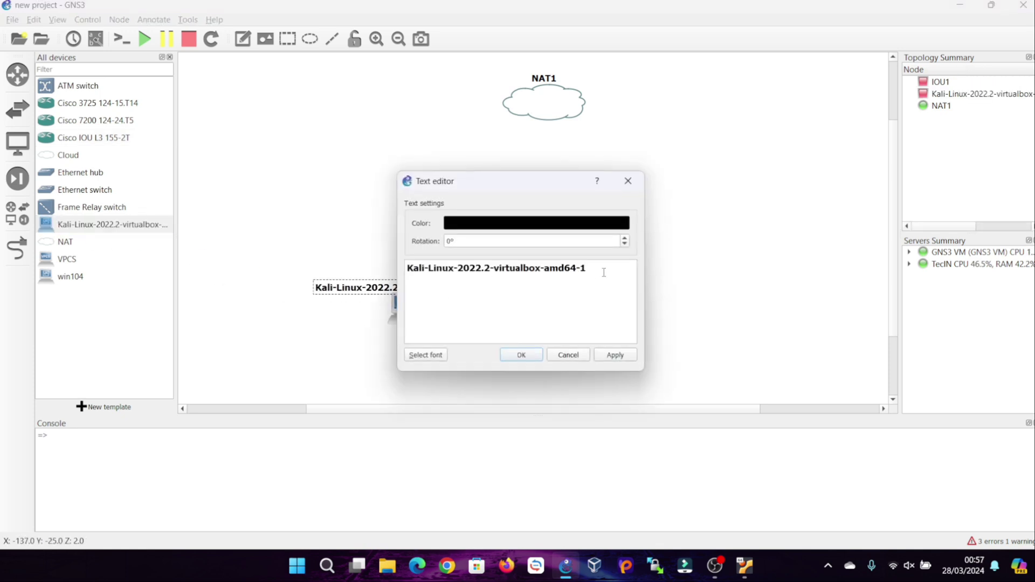
click(536, 223)
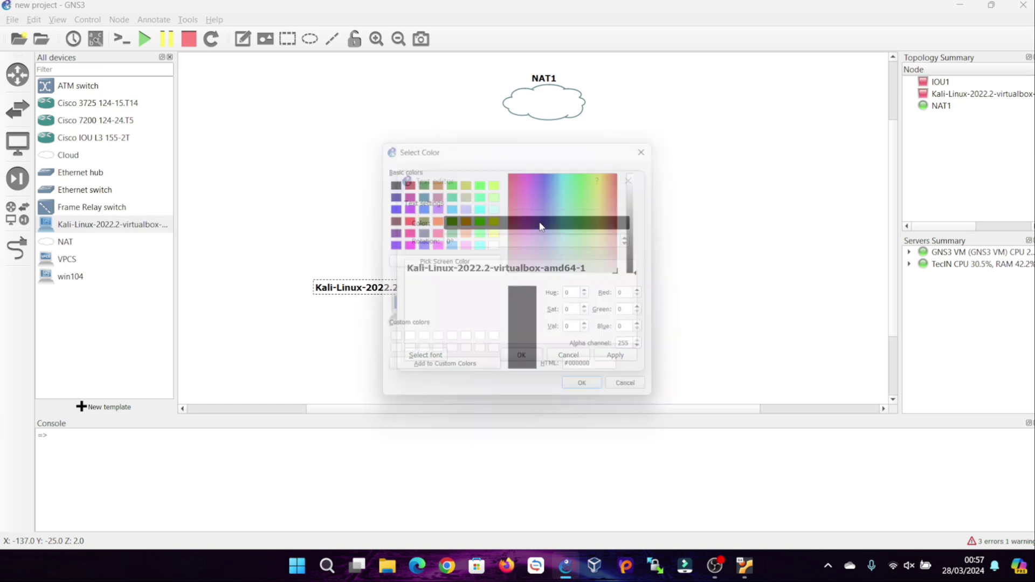
click(404, 218)
click(591, 394)
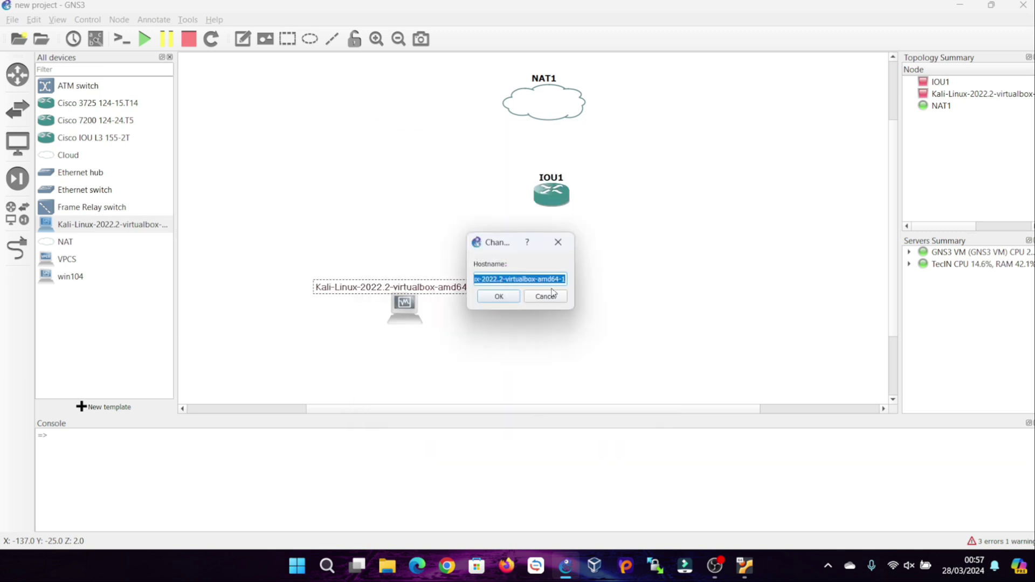
Change the Kali Linux node's hostname to Kali-Linux
click(566, 279)
key(BackSpace)
key(BackSpace)
key(BackSpace)
key(BackSpace)
key(BackSpace)
key(BackSpace)
key(BackSpace)
key(BackSpace)
key(BackSpace)
key(BackSpace)
key(BackSpace)
key(BackSpace)
key(BackSpace)
key(BackSpace)
key(BackSpace)
key(BackSpace)
key(BackSpace)
key(BackSpace)
key(BackSpace)
key(BackSpace)
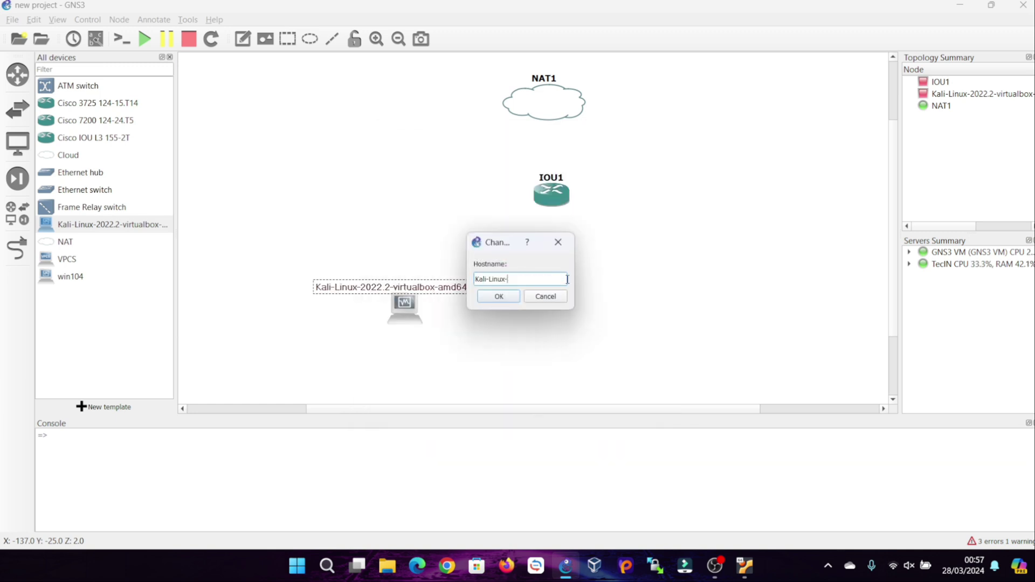
click(510, 298)
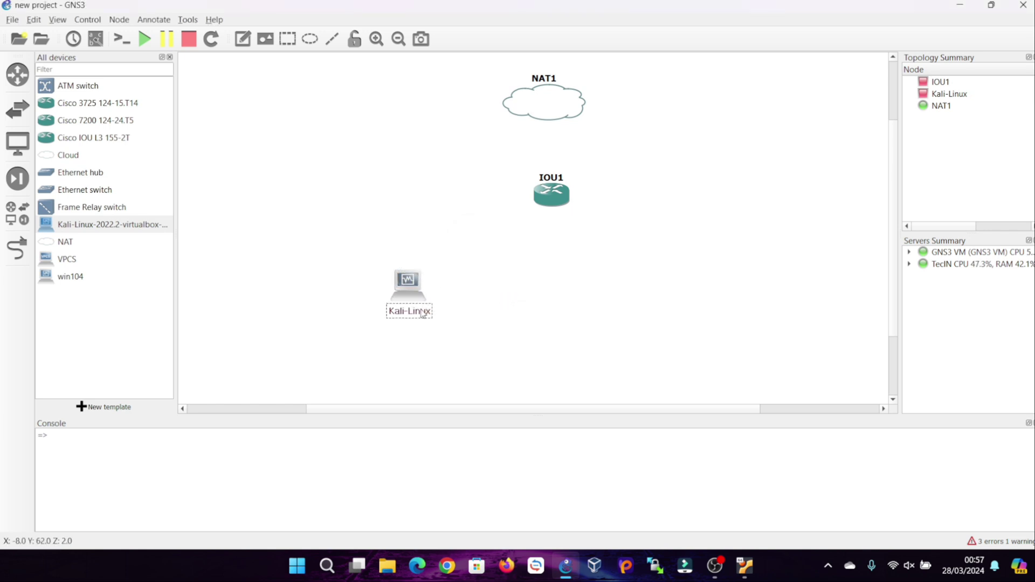
Place a win104 VM to the lower right of the router and rename its hostname to win10
drag(61, 277, 725, 308)
double_click(742, 282)
key(BackSpace)
key(BackSpace)
key(BackSpace)
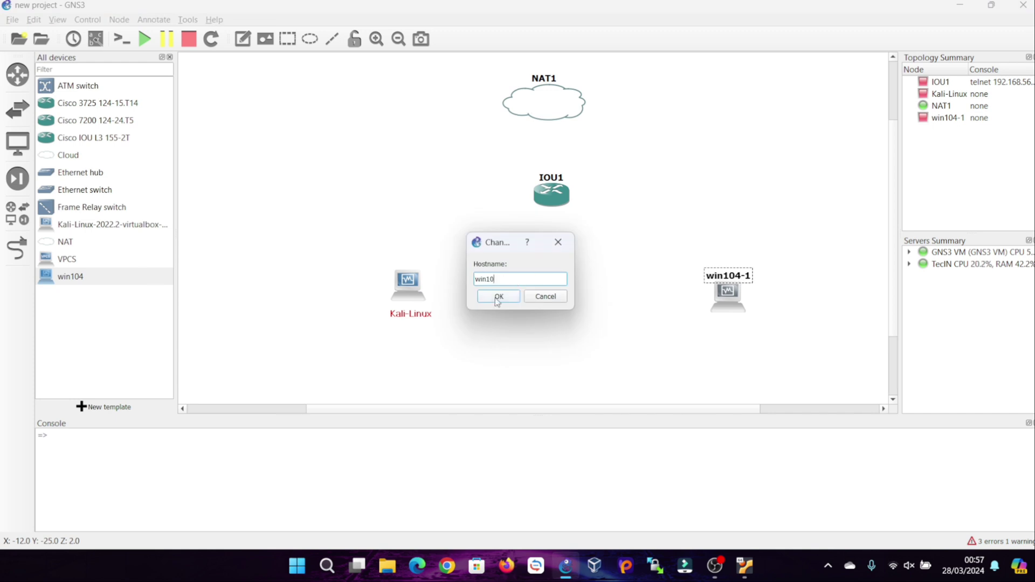
click(497, 296)
Change the text colour of the win10 node's label to green
right_click(727, 275)
click(757, 443)
click(539, 223)
click(436, 183)
click(591, 393)
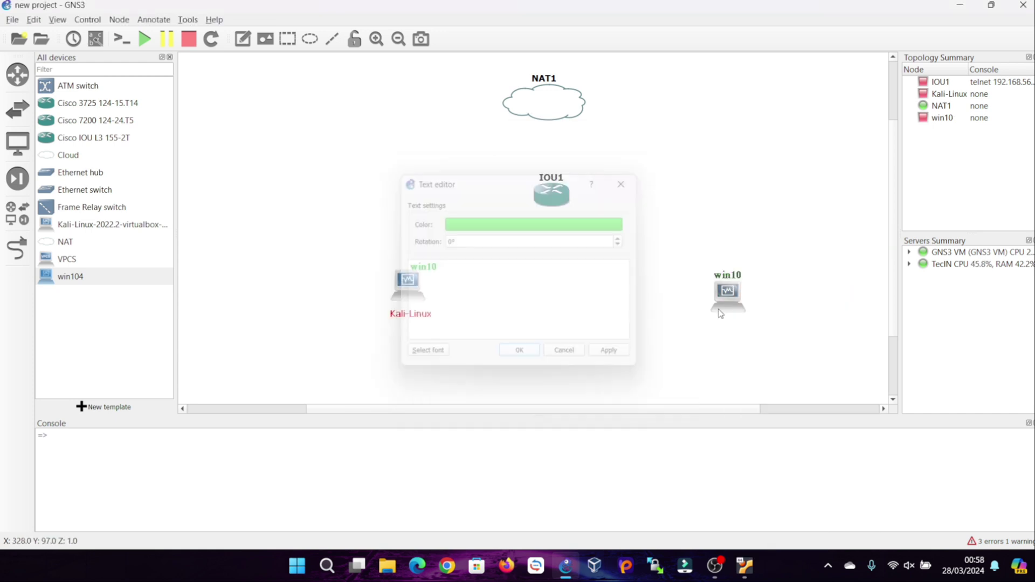
click(521, 355)
Link NAT1 to the IOU1 router's Ethernet0/0 interface
click(18, 248)
click(545, 114)
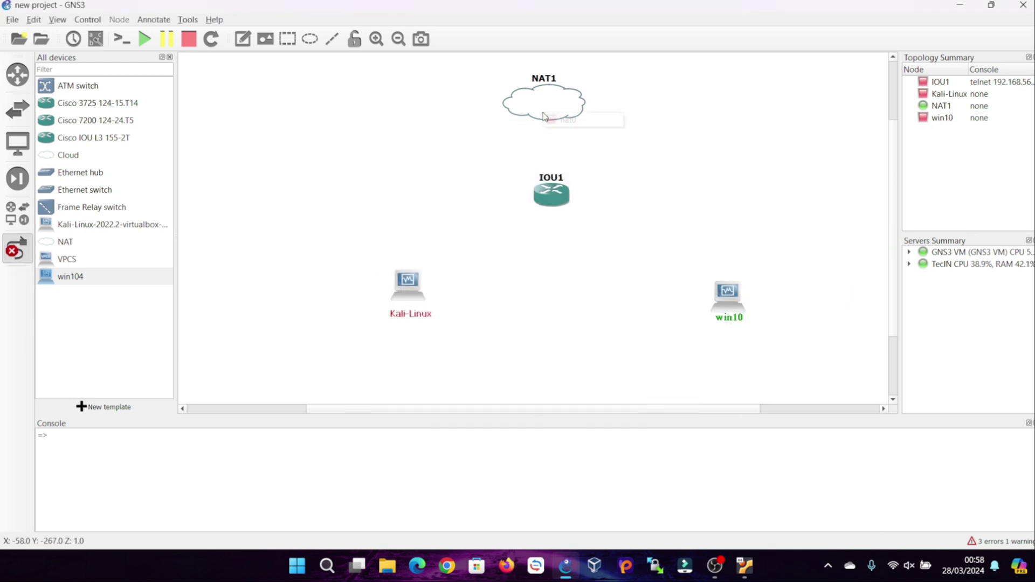
click(565, 121)
click(551, 188)
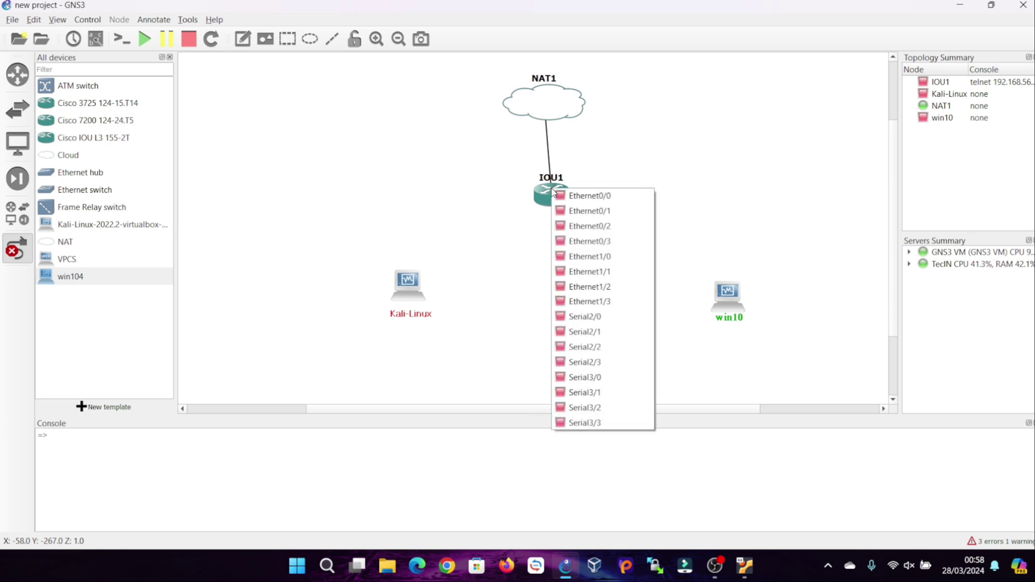
click(587, 198)
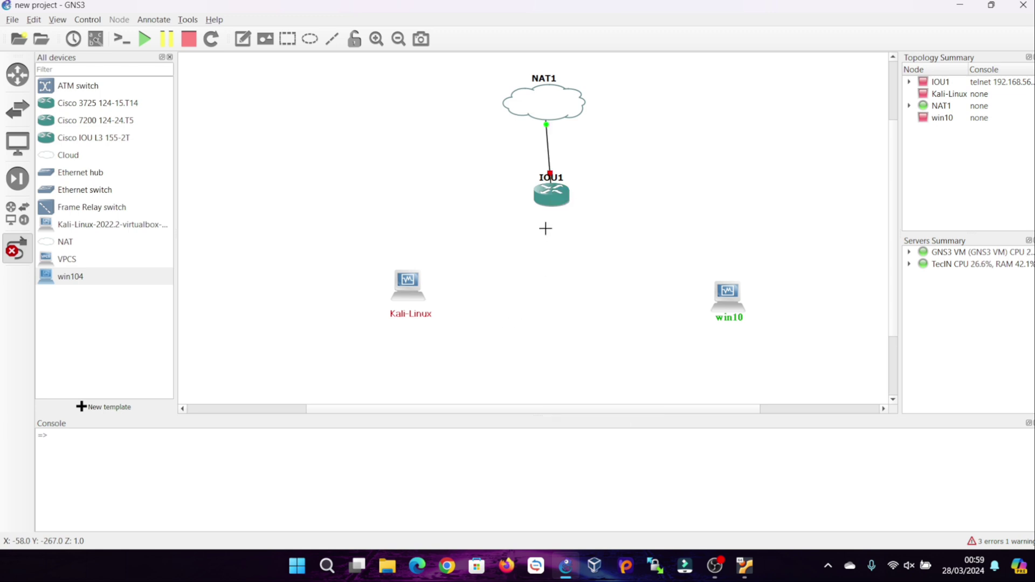
Link the IOU1 router to the win10 VM
click(559, 204)
click(574, 209)
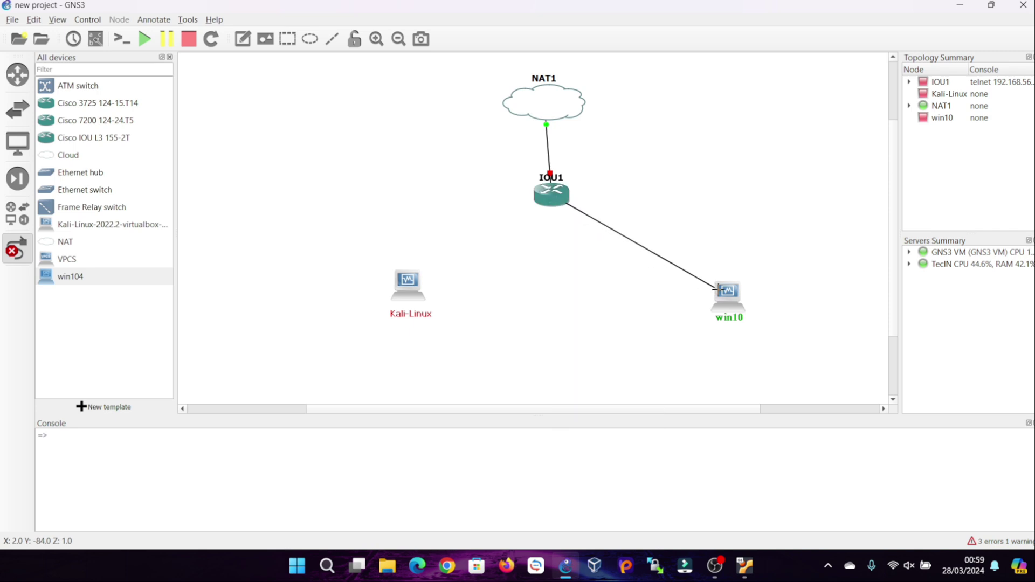
click(722, 289)
click(743, 298)
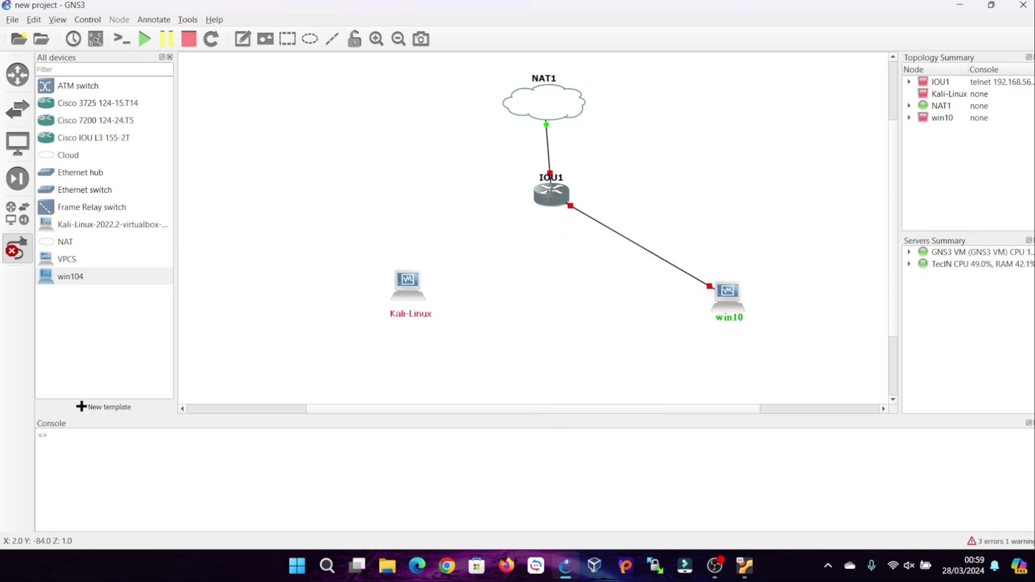
Link the IOU1 router to Ethernet0 of the Kali-Linux VM and leave link mode
click(549, 198)
key(Escape)
click(408, 279)
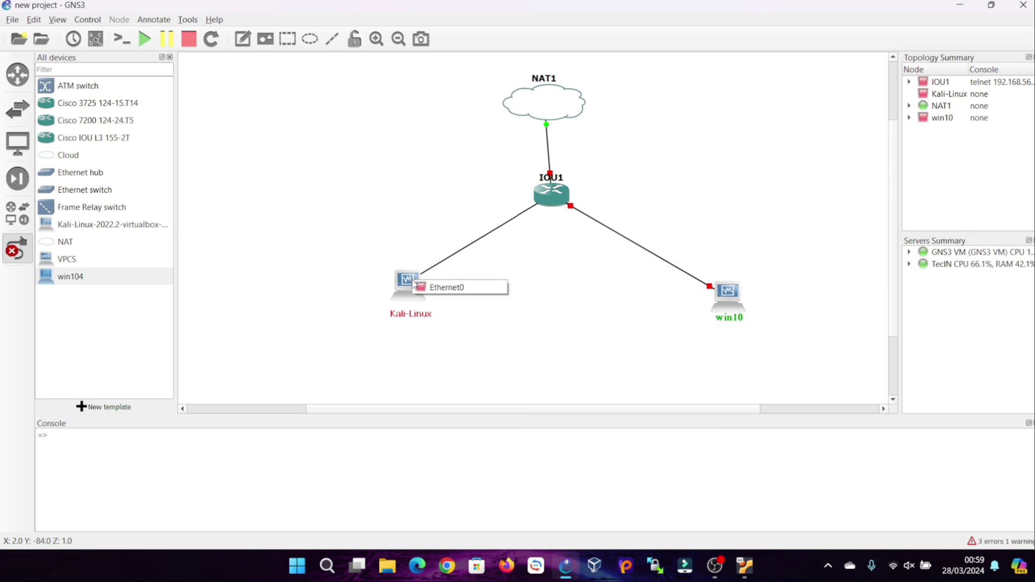
click(431, 286)
key(Escape)
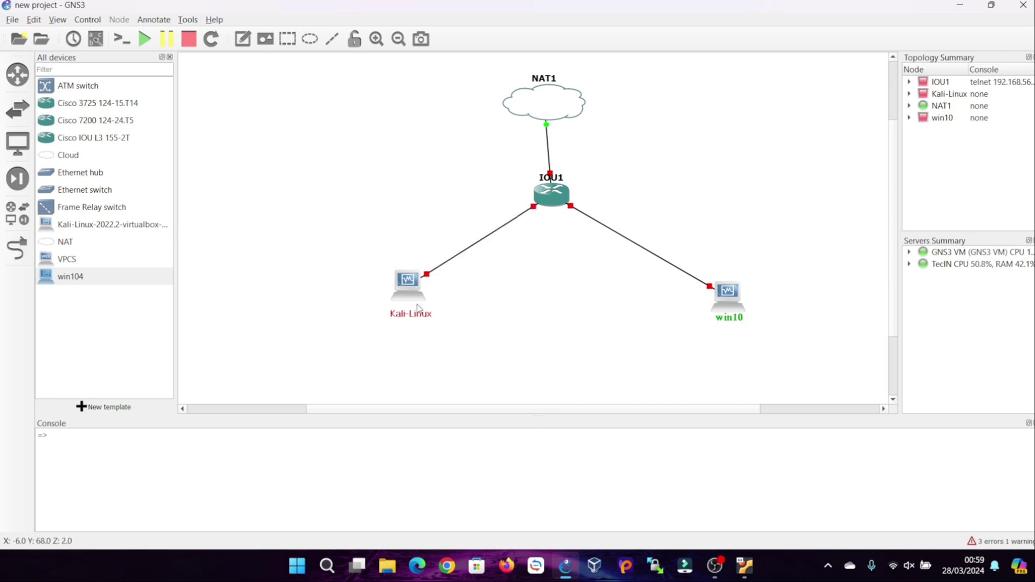
Start the IOU1 router and reposition the router, Kali-Linux and win10 into a balanced layout below NAT1
drag(410, 292, 438, 305)
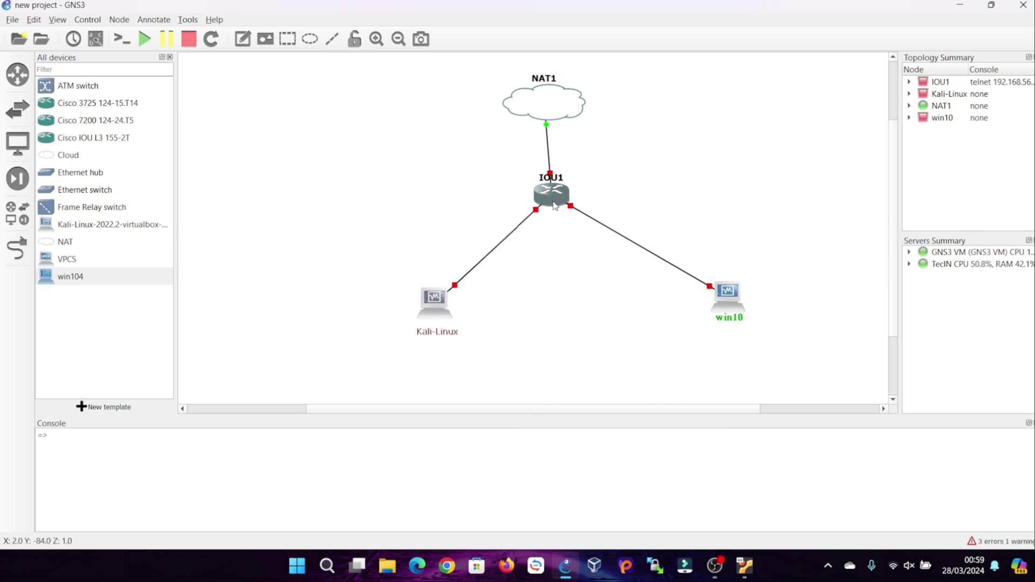
drag(554, 202, 548, 202)
right_click(548, 202)
click(550, 238)
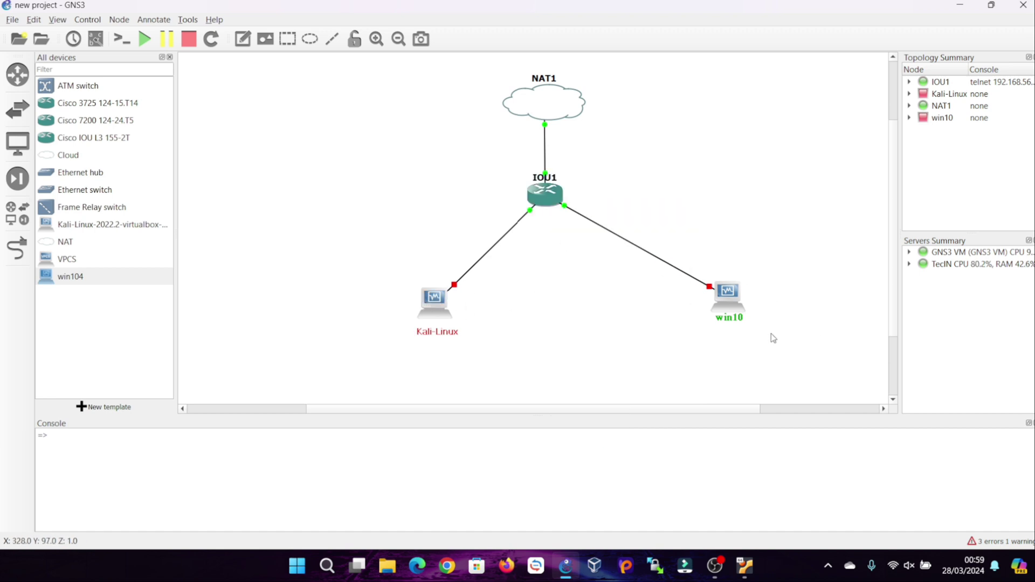
drag(434, 299, 422, 289)
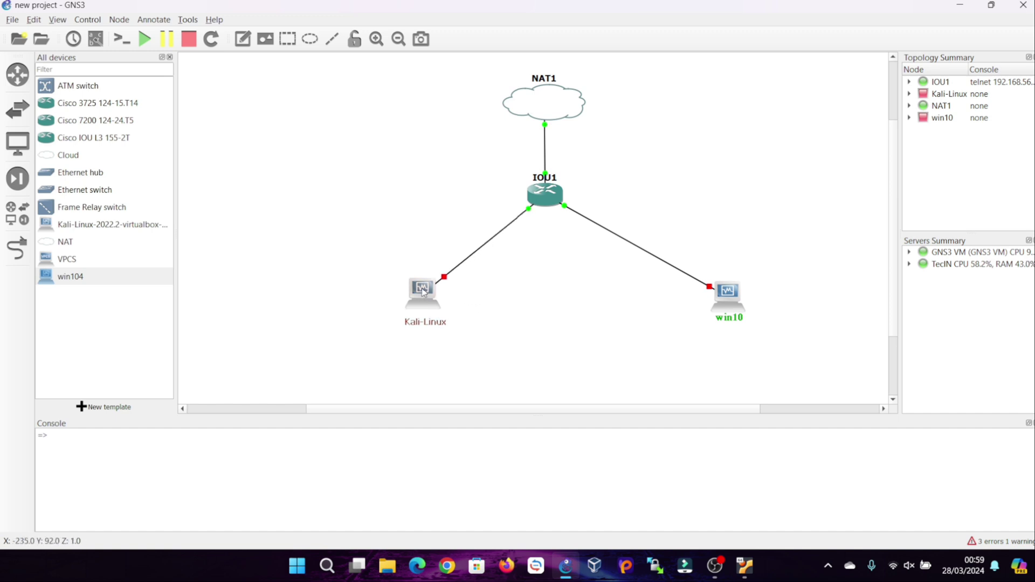
drag(732, 296, 692, 295)
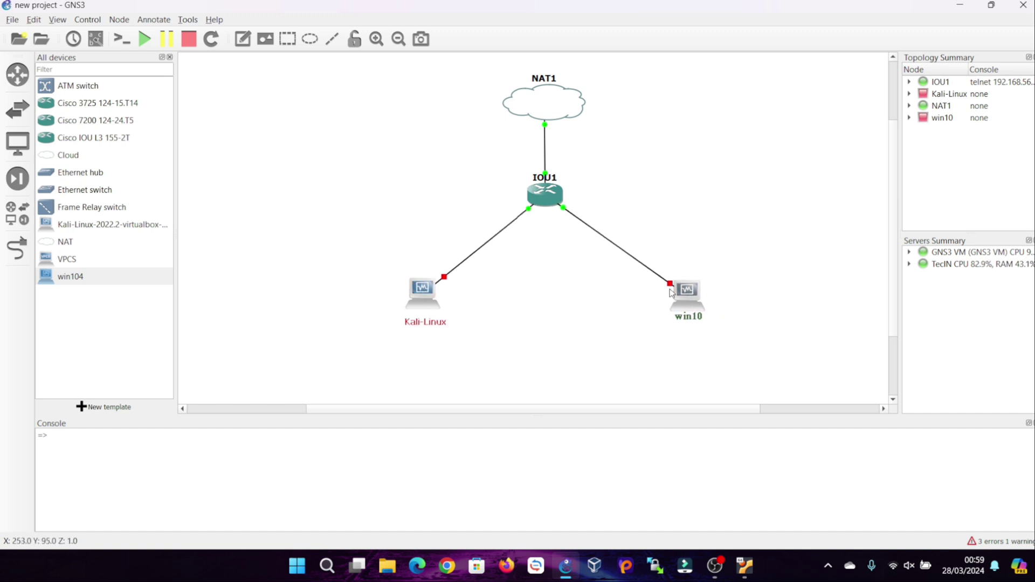
Start the Kali-Linux node and allow VirtualBox Virtual Machine through the Windows firewall
right_click(419, 289)
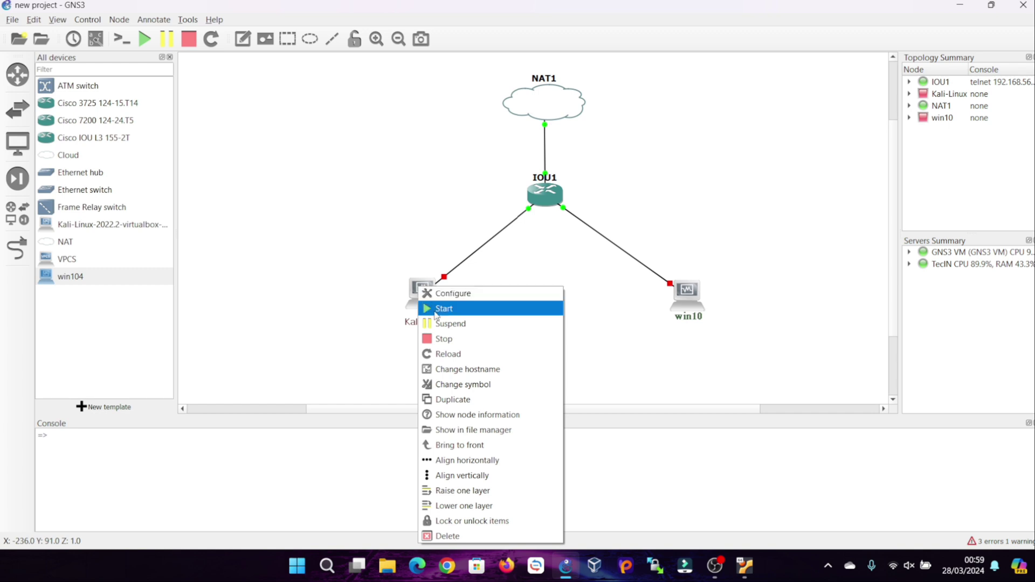
click(391, 359)
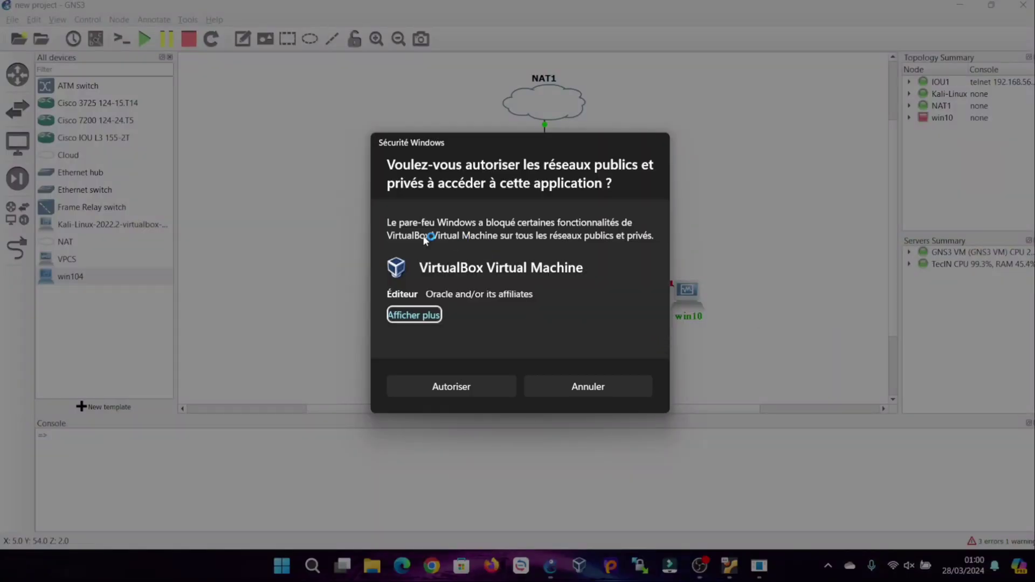
click(478, 385)
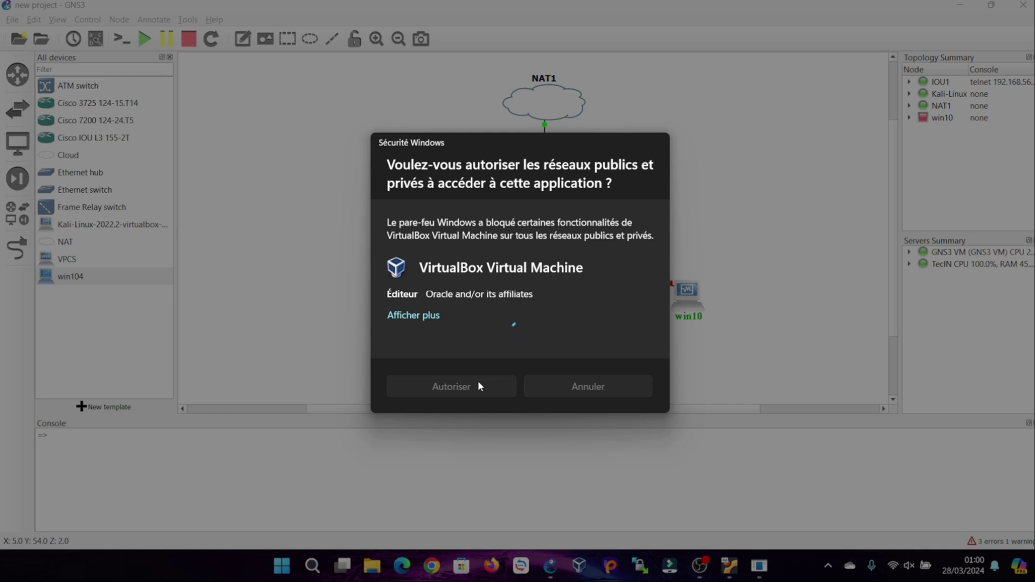
Return to the GNS3 project and shift the whole topology slightly lower on the canvas
mouse_move(752, 571)
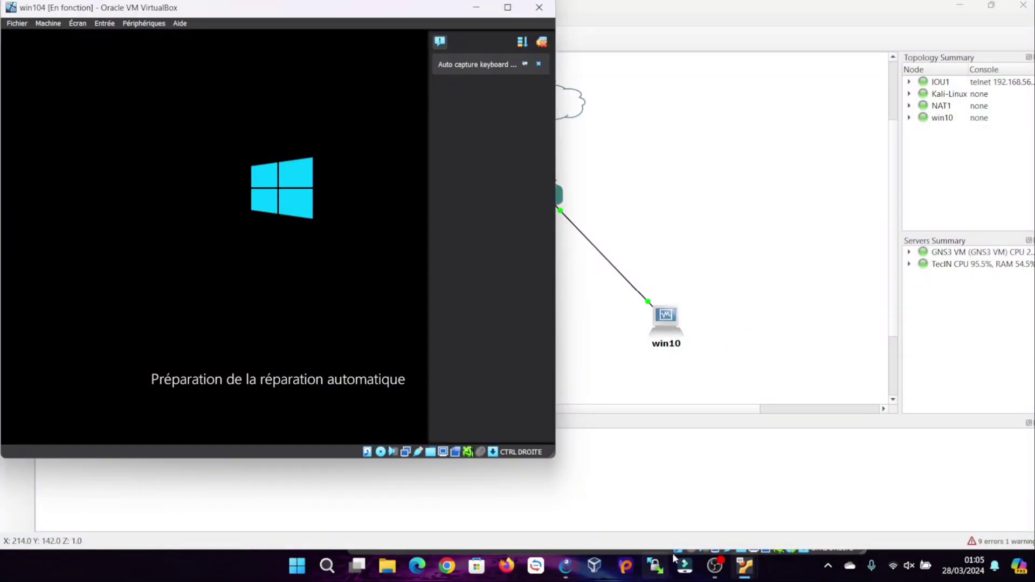
key(ctrl+a)
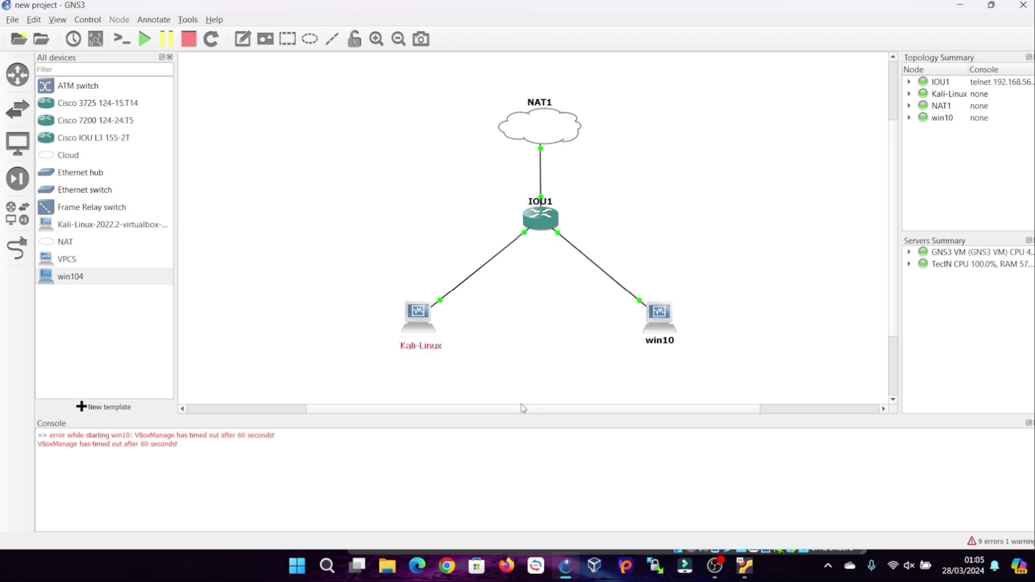
double_click(668, 346)
click(554, 296)
right_click(653, 348)
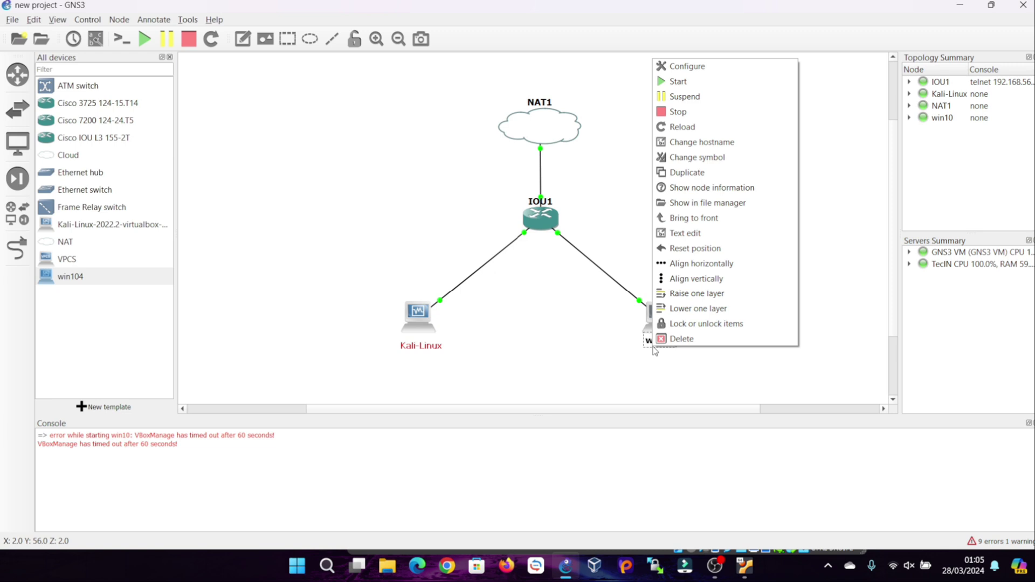
click(550, 335)
Open the Kali Linux VM window and tile the win104, Kali and GNS3 windows together on the screen
double_click(420, 315)
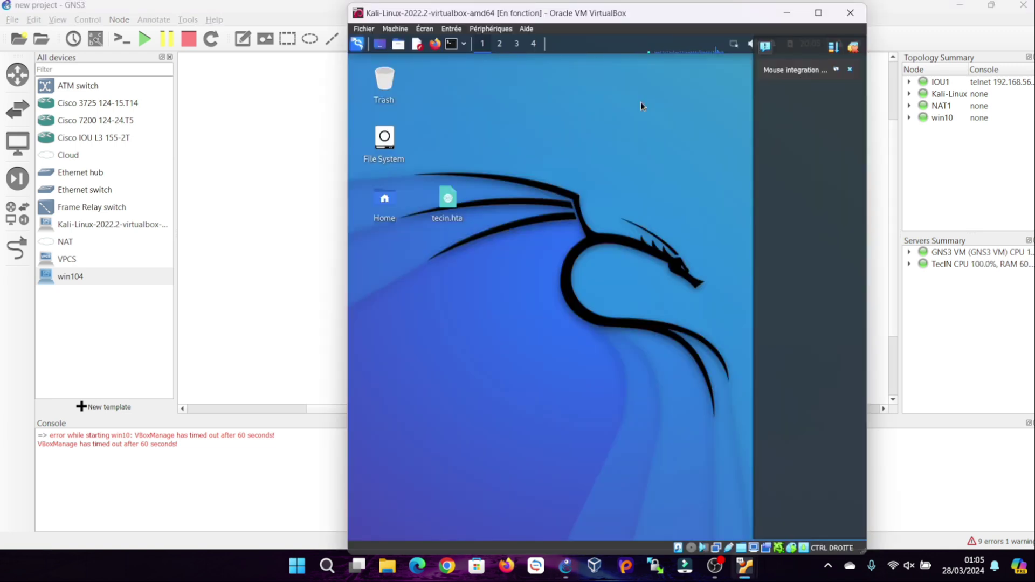
drag(721, 13, 625, 34)
click(160, 367)
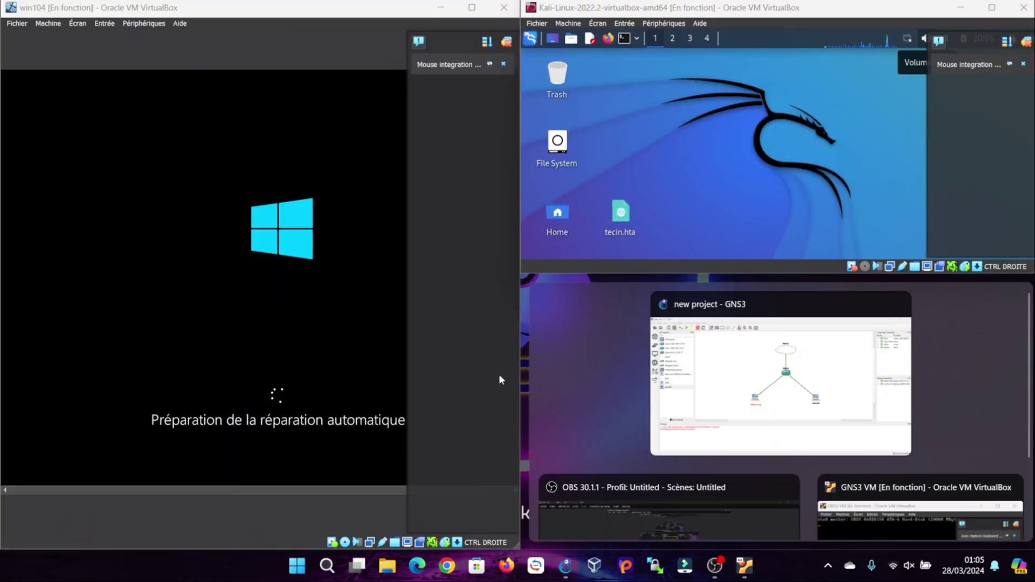
click(707, 377)
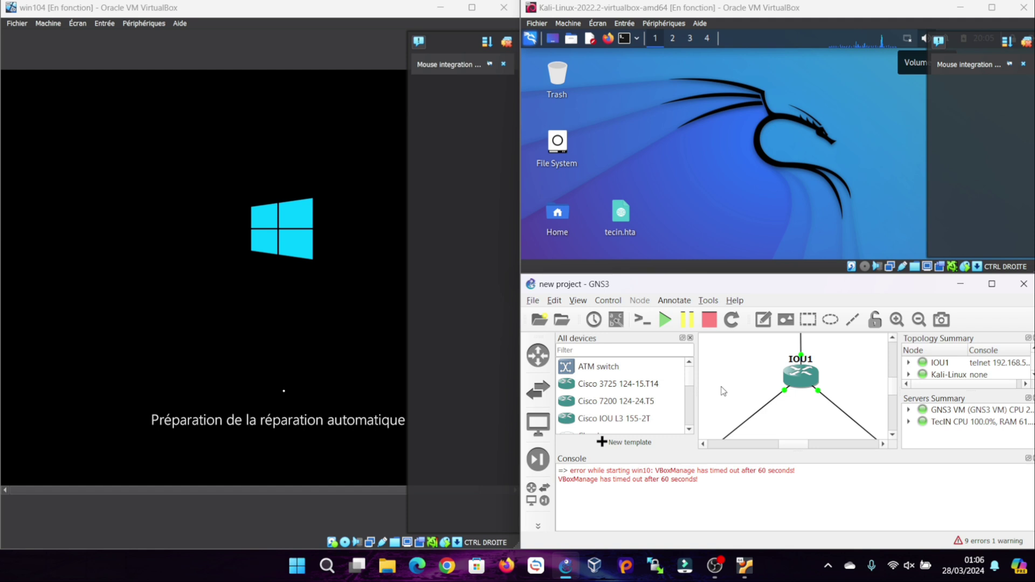
Clear the GNS3 console messages and enlarge the topology canvas over the console area
drag(701, 479, 576, 473)
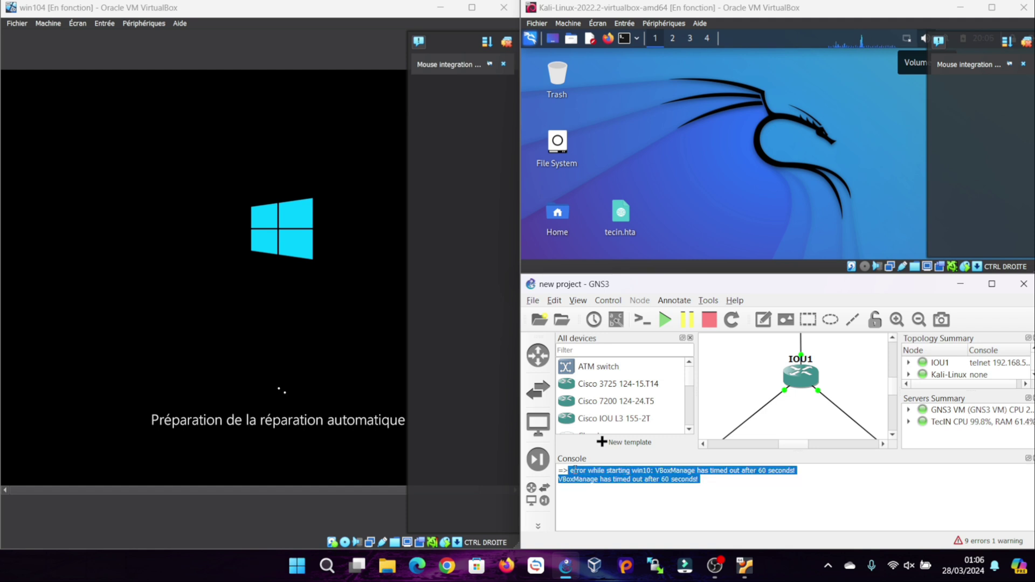
right_click(576, 473)
click(609, 461)
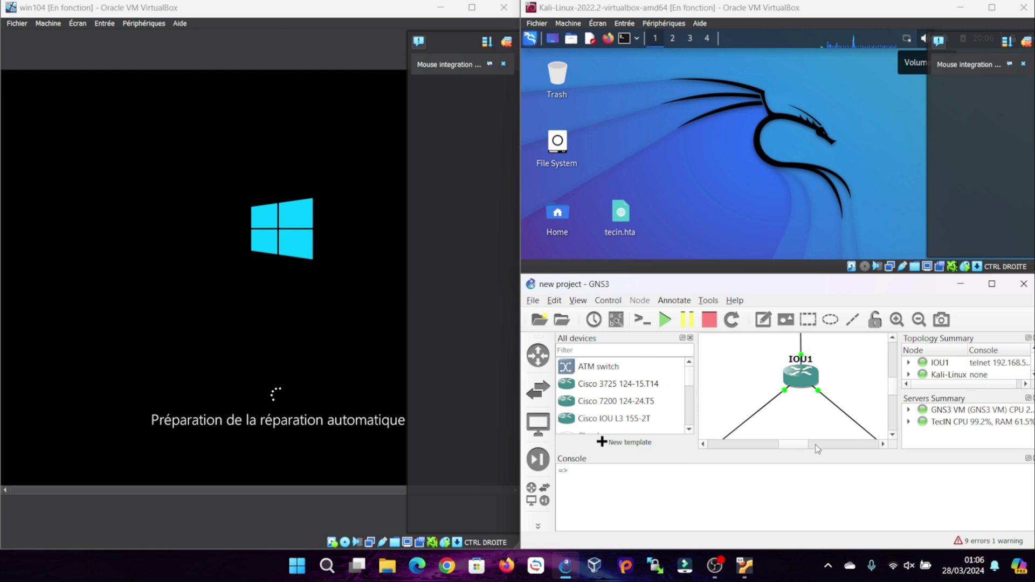
drag(817, 449, 817, 531)
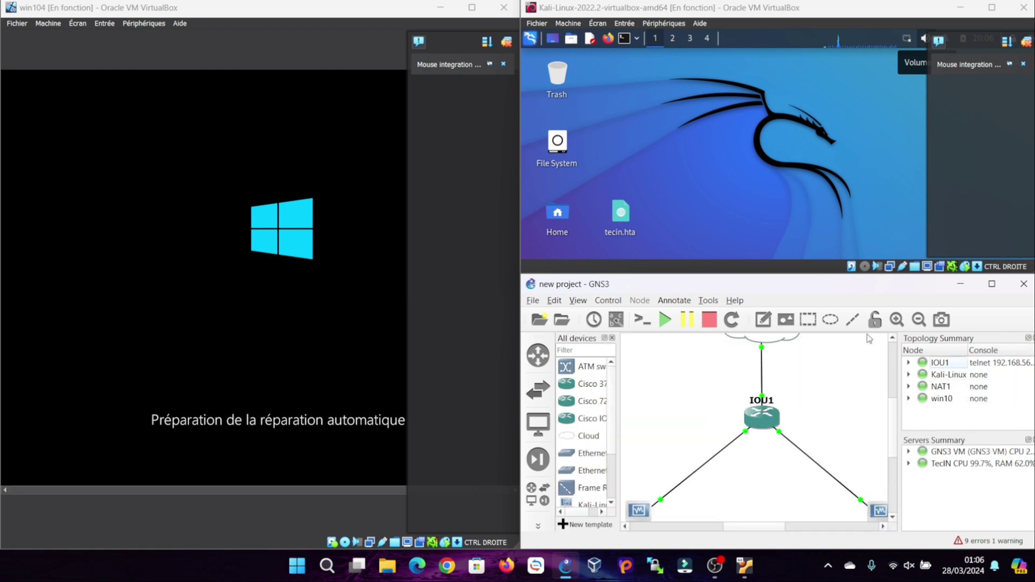